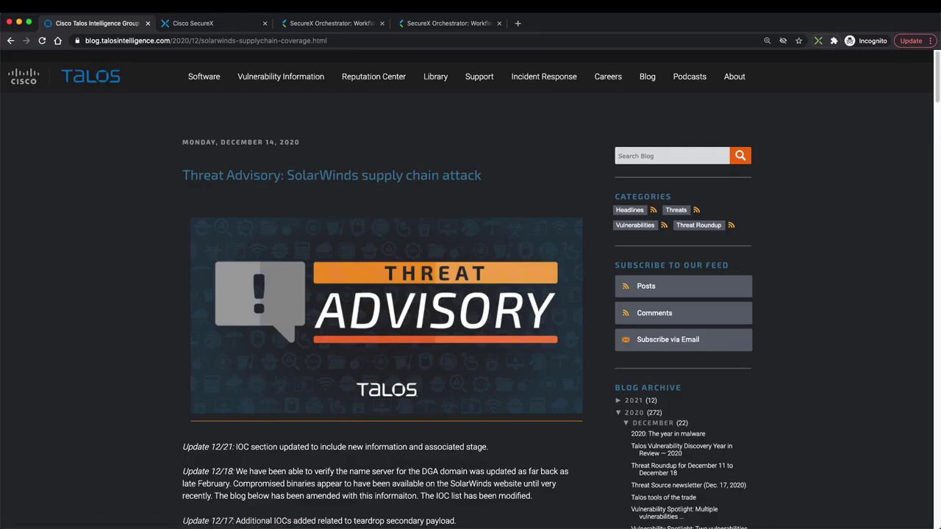
{"action": "scroll", "coordinate": [471, 294], "scroll_direction": "down", "scroll_amount": 5}
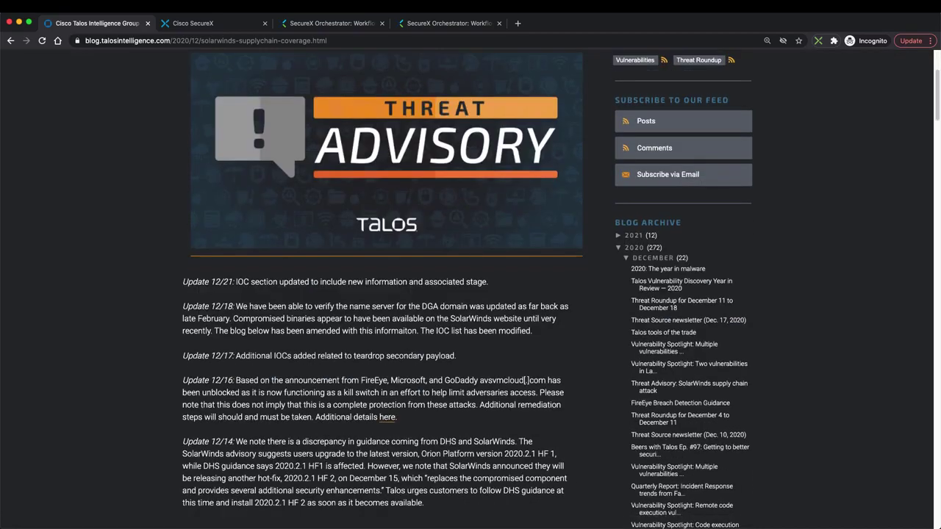
{"action": "scroll", "coordinate": [470, 293], "scroll_direction": "down", "scroll_amount": 12}
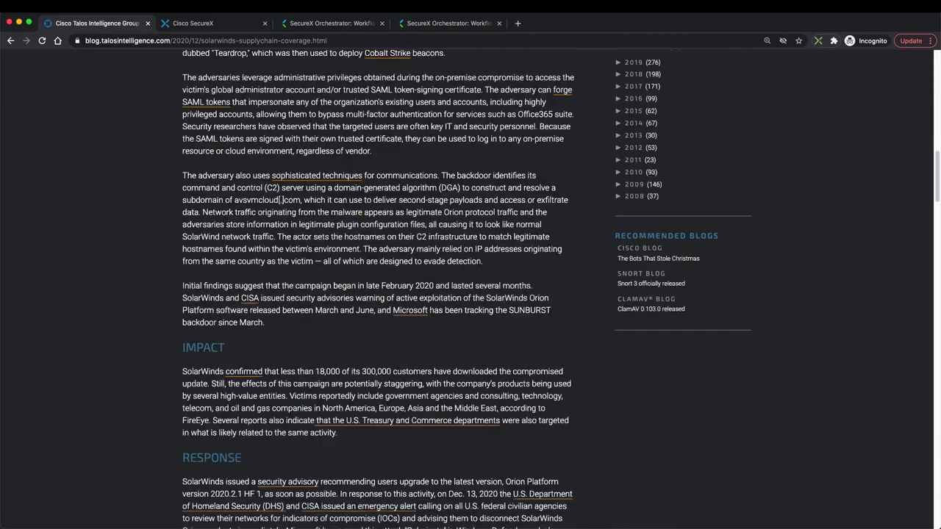
{"action": "scroll", "coordinate": [470, 294], "scroll_direction": "down", "scroll_amount": 3}
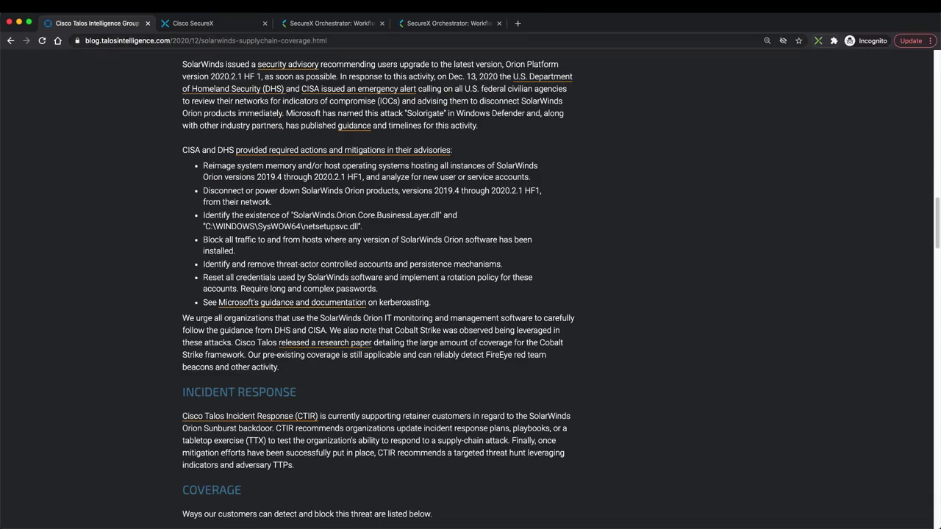
{"action": "scroll", "coordinate": [471, 294], "scroll_direction": "down", "scroll_amount": 5}
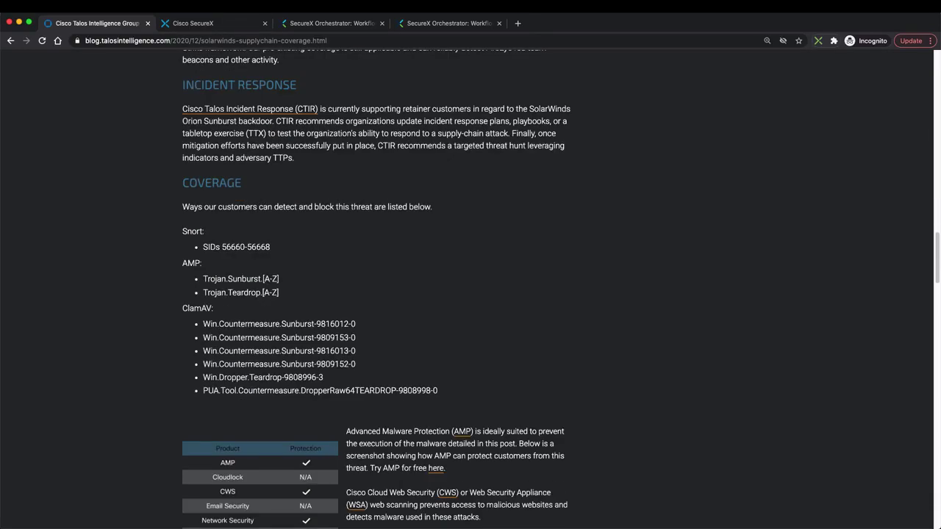
{"action": "scroll", "coordinate": [471, 294], "scroll_direction": "down", "scroll_amount": 15}
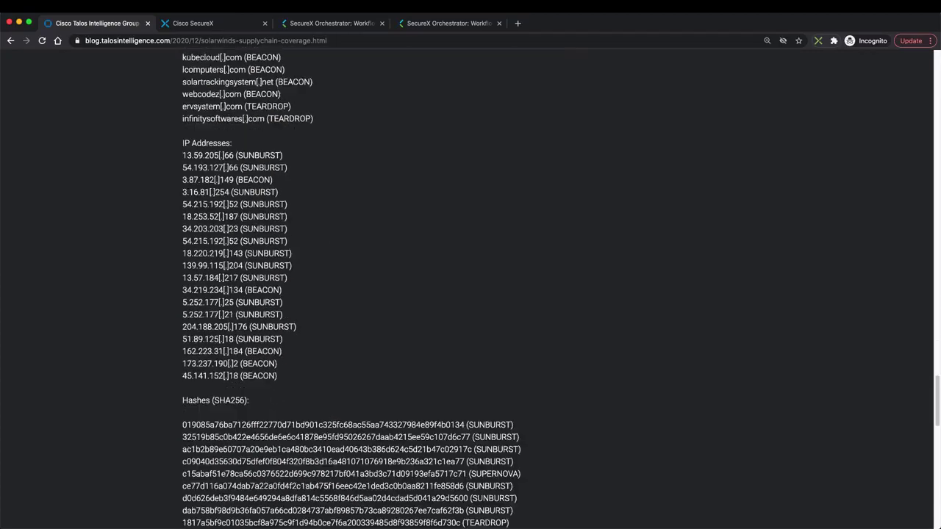
{"action": "scroll", "coordinate": [352, 289], "scroll_direction": "down", "scroll_amount": 3}
{"action": "scroll", "coordinate": [351, 289], "scroll_direction": "up", "scroll_amount": 10}
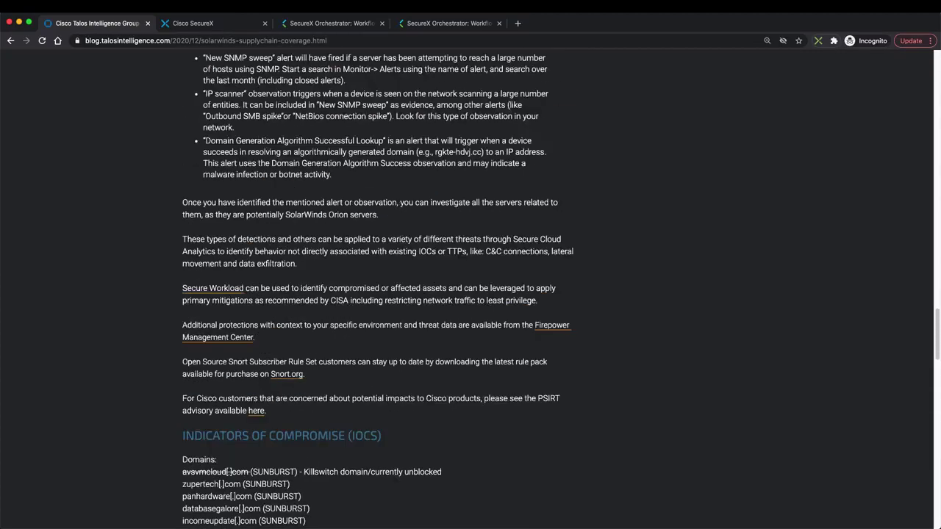
{"action": "scroll", "coordinate": [351, 289], "scroll_direction": "up", "scroll_amount": 8}
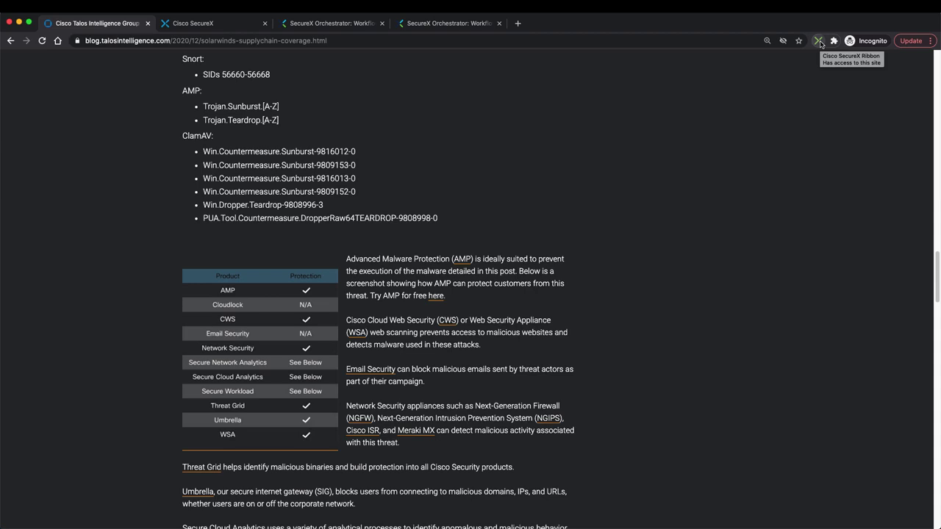
Show the page's 61 observables in SecureX Ribbon: 21 malicious, 29 suspicious, 9 unknown, 2 clean.
{"action": "left_click", "coordinate": [818, 41]}
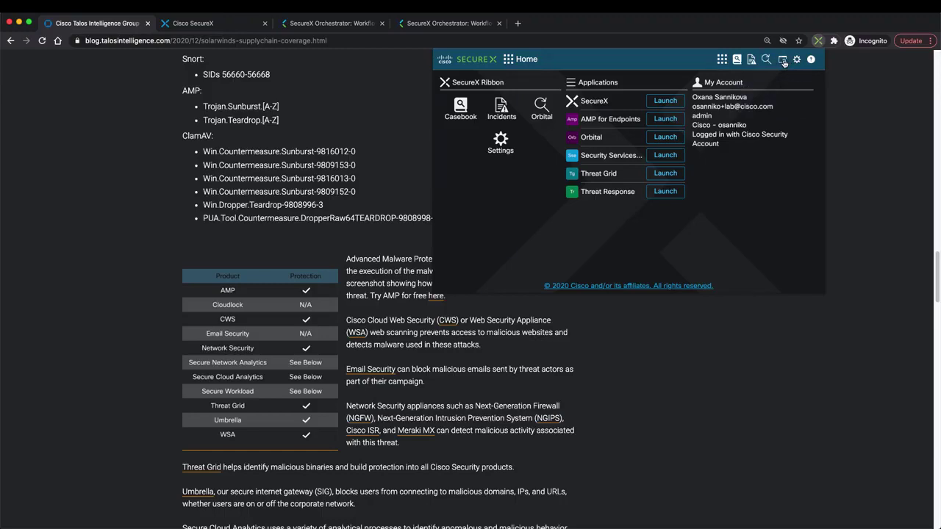
{"action": "mouse_move", "coordinate": [783, 63]}
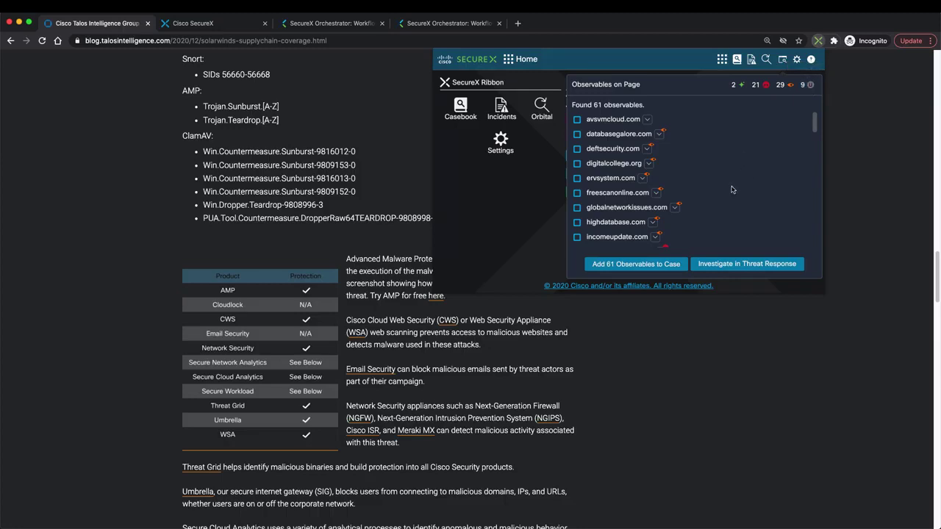
{"action": "scroll", "coordinate": [732, 190], "scroll_direction": "down", "scroll_amount": 5}
{"action": "scroll", "coordinate": [732, 190], "scroll_direction": "up", "scroll_amount": 5}
Open the page's observables as a Threat Response investigation in a new tab, then return to the blog.
{"action": "left_click", "coordinate": [723, 266]}
{"action": "right_click", "coordinate": [736, 267]}
{"action": "left_click", "coordinate": [764, 270]}
{"action": "left_click", "coordinate": [209, 23]}
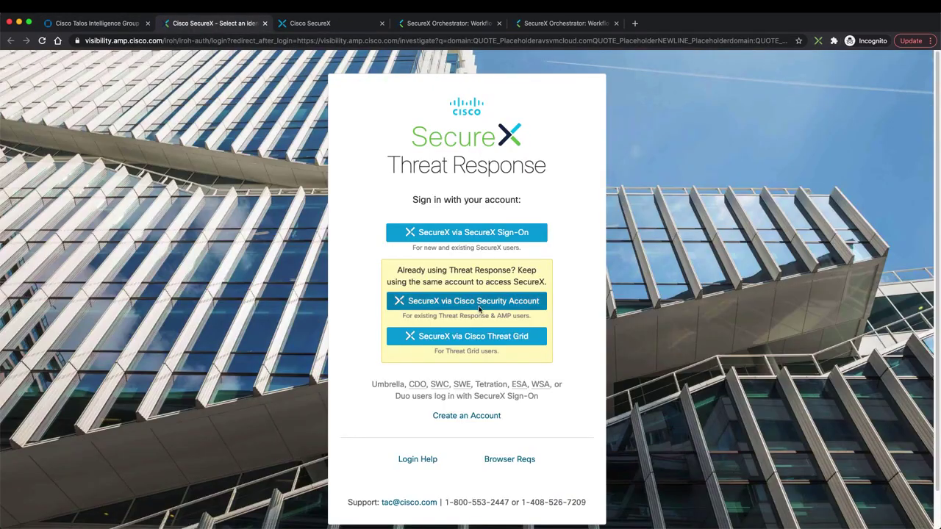
{"action": "left_click", "coordinate": [133, 24]}
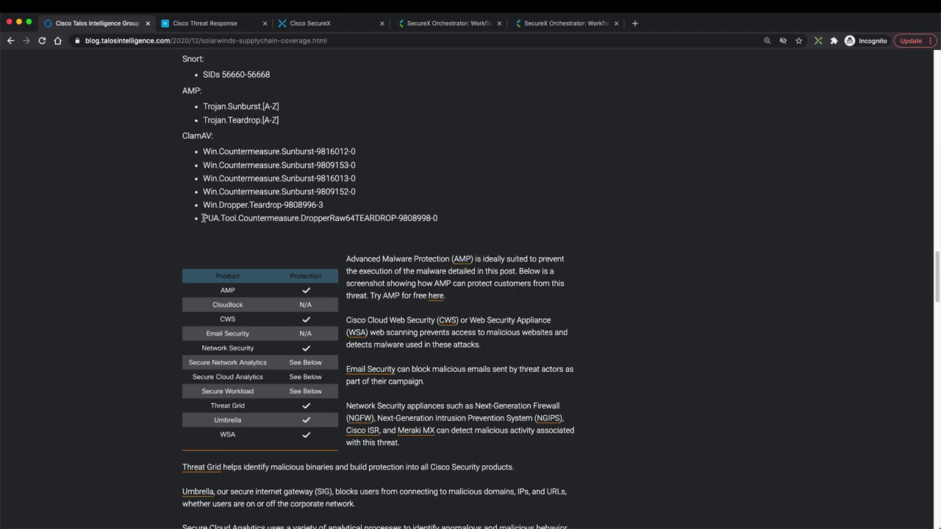
Switch to the SecureX dashboard and go to Orchestration.
{"action": "left_click", "coordinate": [310, 23]}
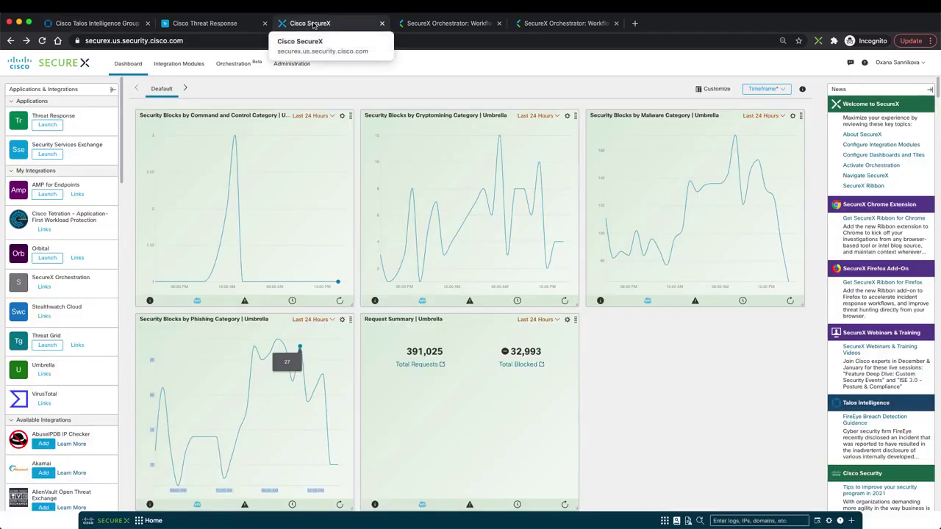
{"action": "left_click", "coordinate": [233, 64]}
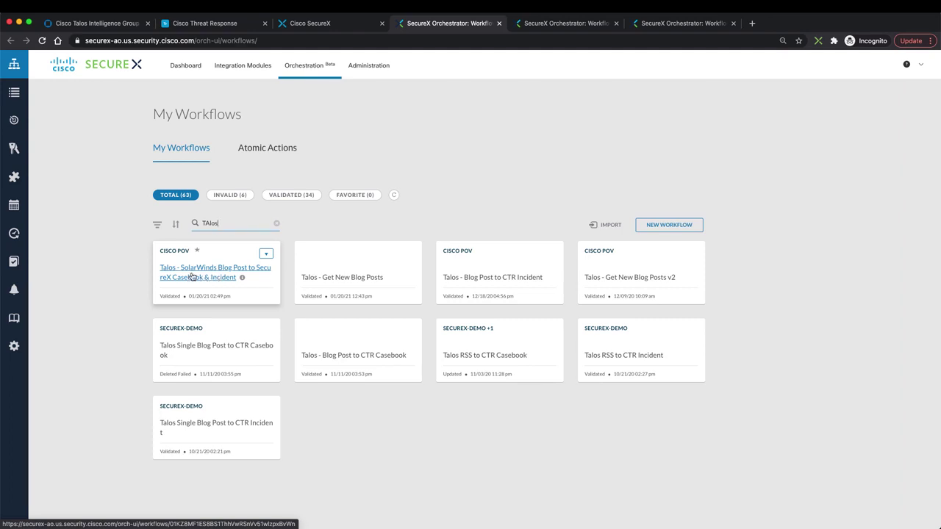
{"action": "left_click", "coordinate": [193, 277]}
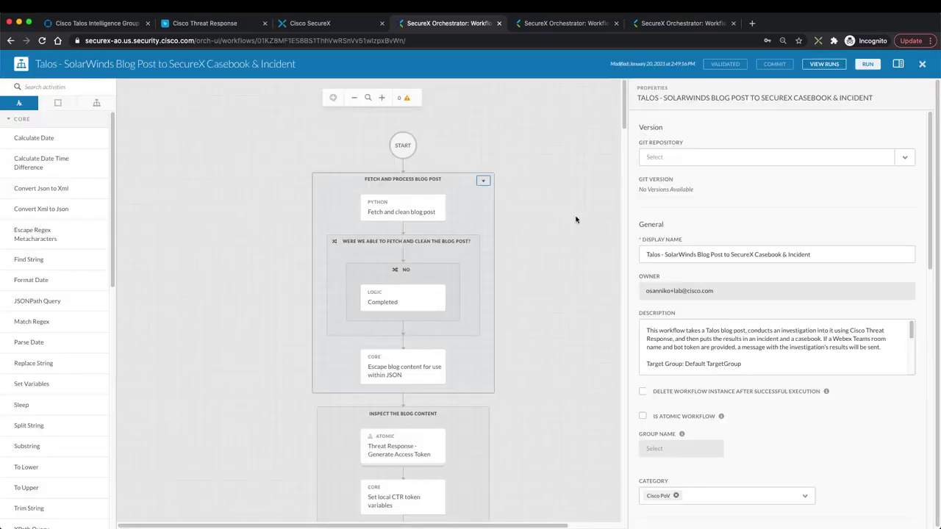
{"action": "scroll", "coordinate": [563, 238], "scroll_direction": "down", "scroll_amount": 5}
{"action": "scroll", "coordinate": [563, 238], "scroll_direction": "down", "scroll_amount": 10}
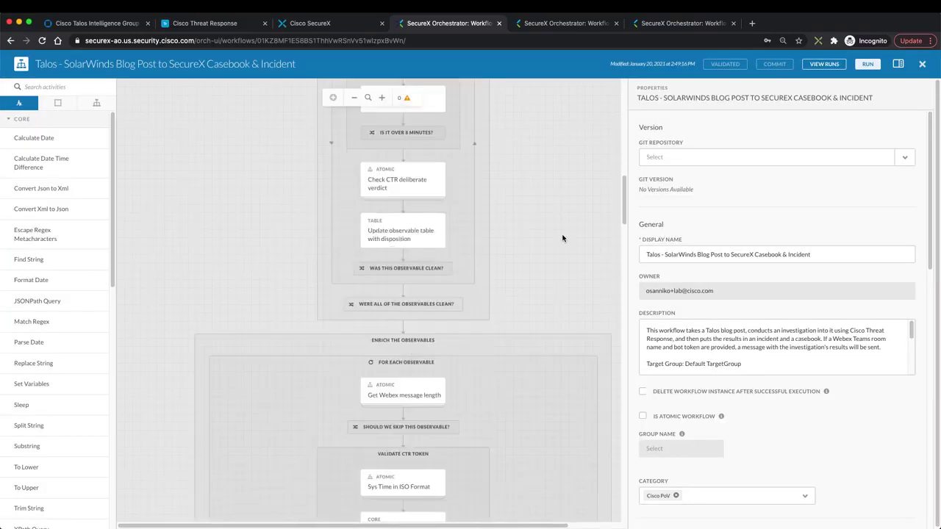
{"action": "scroll", "coordinate": [563, 236], "scroll_direction": "down", "scroll_amount": 10}
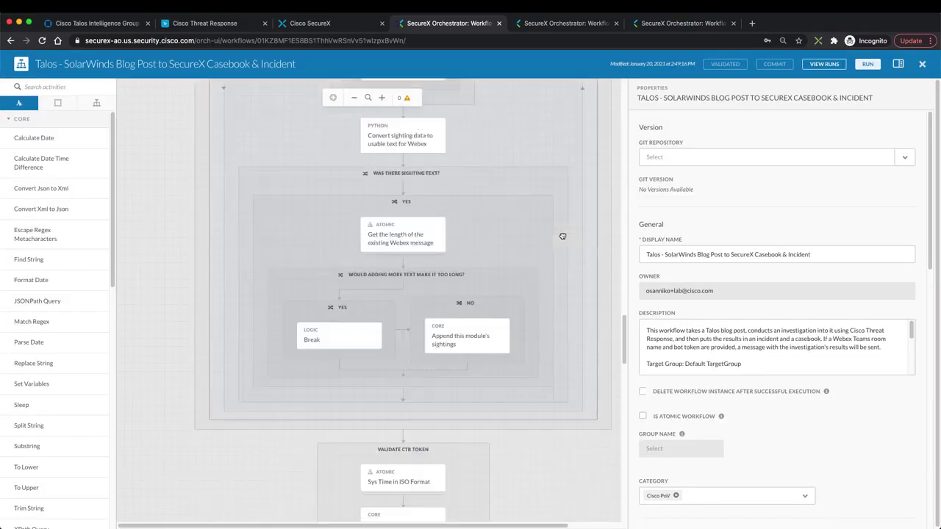
{"action": "scroll", "coordinate": [562, 236], "scroll_direction": "down", "scroll_amount": 10}
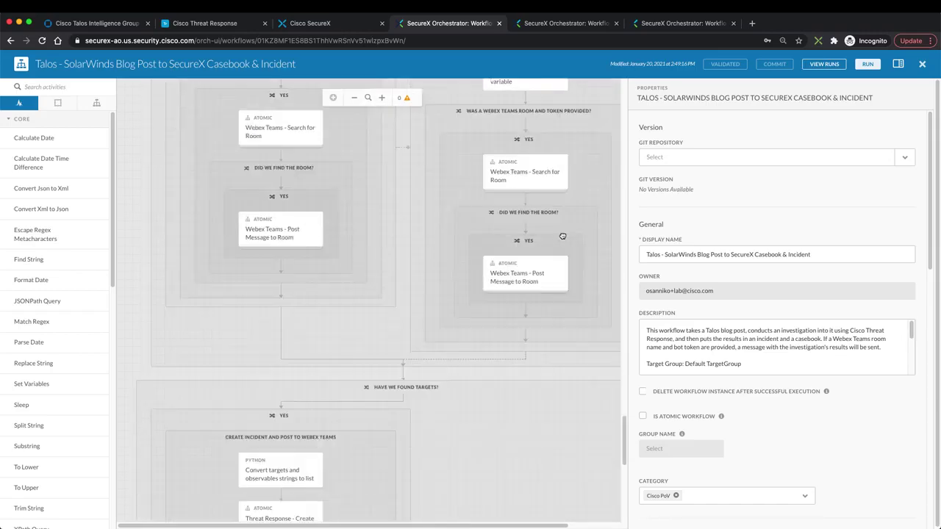
{"action": "scroll", "coordinate": [562, 236], "scroll_direction": "up", "scroll_amount": 10}
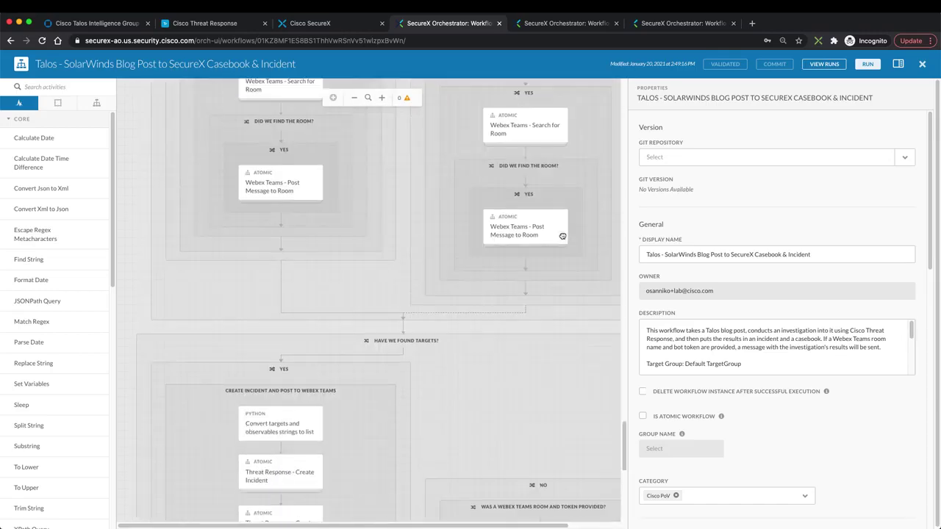
{"action": "scroll", "coordinate": [562, 236], "scroll_direction": "up", "scroll_amount": 10}
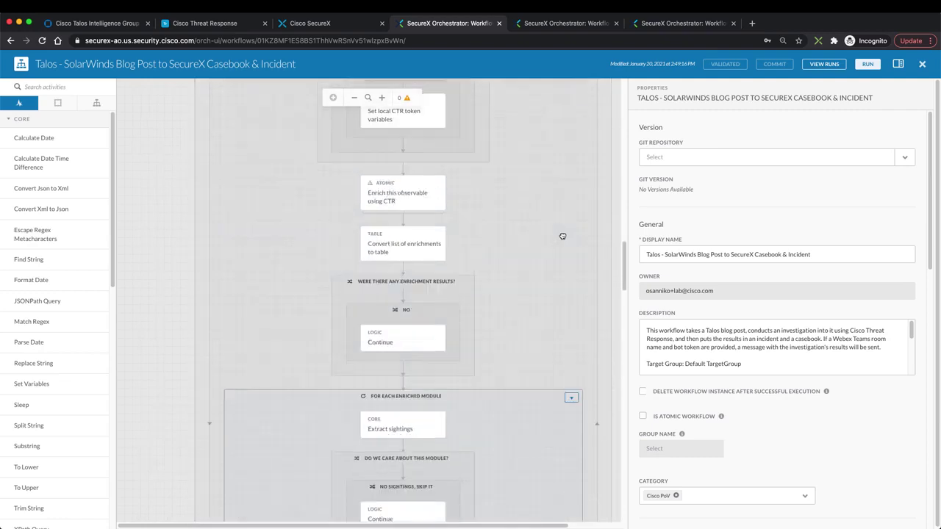
{"action": "scroll", "coordinate": [562, 237], "scroll_direction": "up", "scroll_amount": 10}
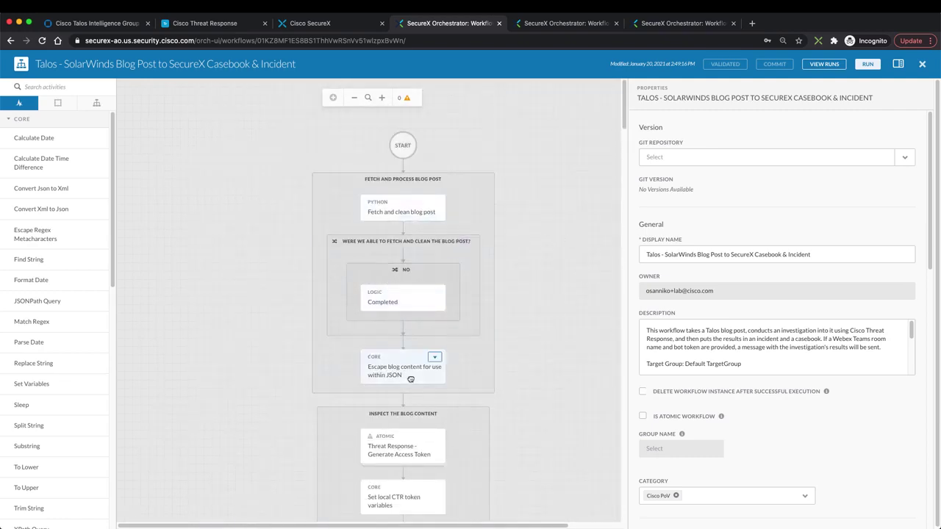
{"action": "scroll", "coordinate": [400, 419], "scroll_direction": "down", "scroll_amount": 3}
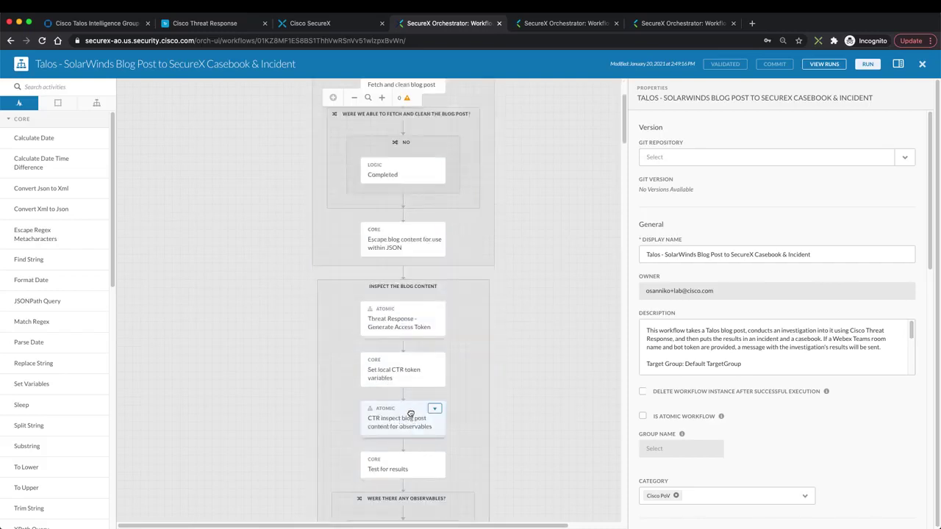
{"action": "scroll", "coordinate": [410, 414], "scroll_direction": "down", "scroll_amount": 2}
{"action": "scroll", "coordinate": [387, 403], "scroll_direction": "down", "scroll_amount": 8}
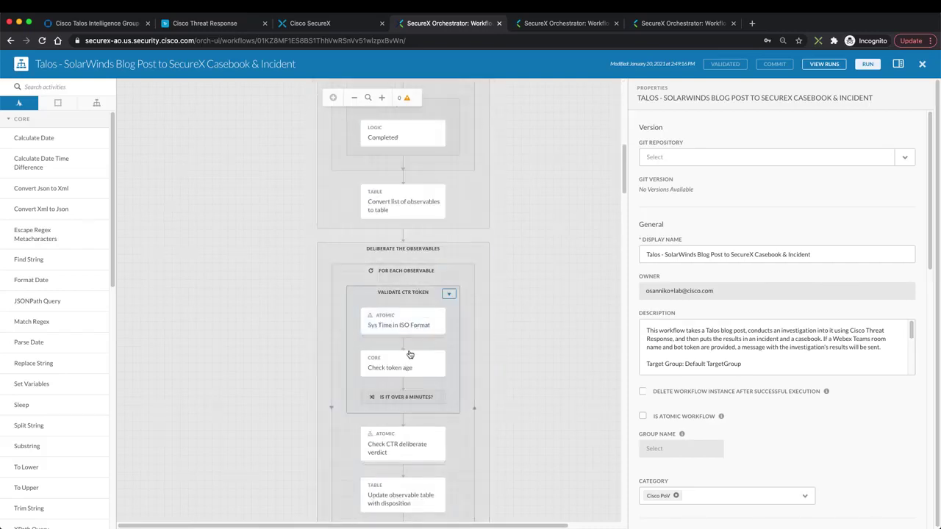
{"action": "scroll", "coordinate": [408, 352], "scroll_direction": "down", "scroll_amount": 2}
{"action": "scroll", "coordinate": [408, 352], "scroll_direction": "down", "scroll_amount": 3}
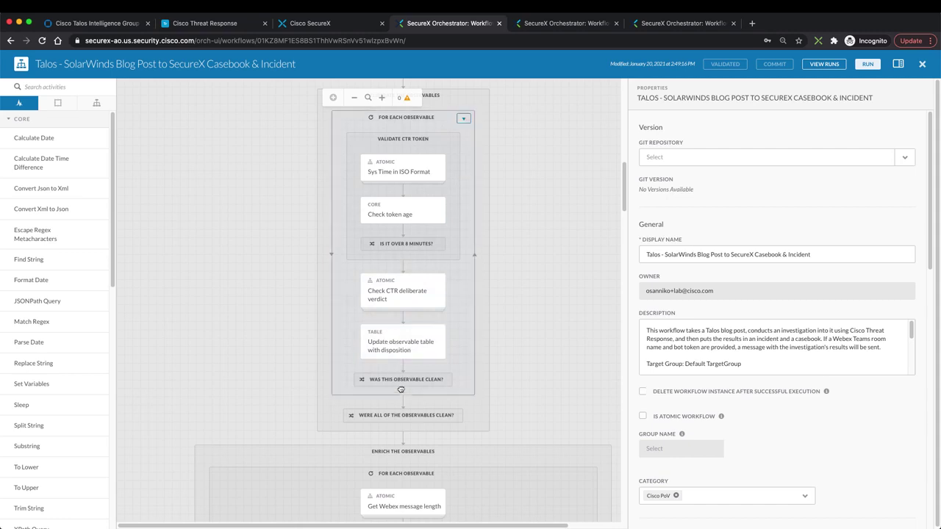
{"action": "scroll", "coordinate": [389, 352], "scroll_direction": "down", "scroll_amount": 1}
{"action": "mouse_move", "coordinate": [434, 346]}
{"action": "scroll", "coordinate": [520, 385], "scroll_direction": "down", "scroll_amount": 4}
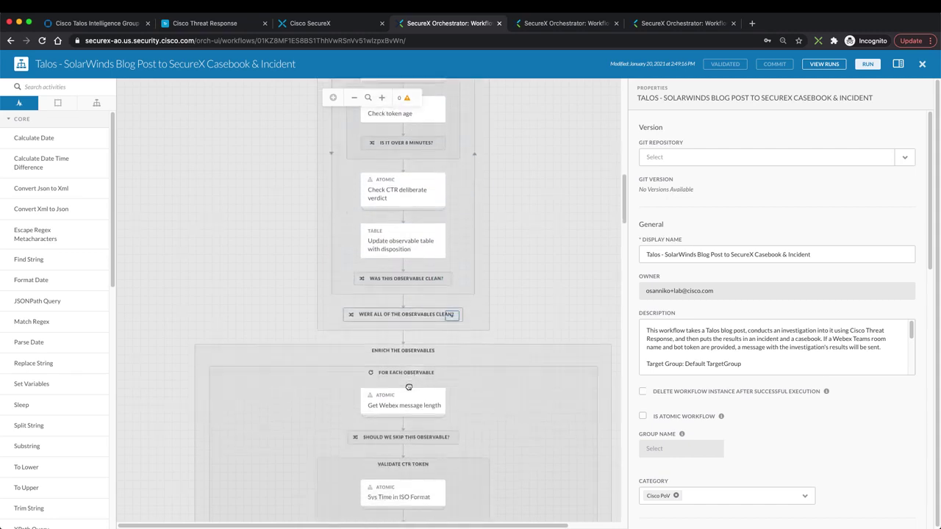
{"action": "scroll", "coordinate": [408, 387], "scroll_direction": "down", "scroll_amount": 4}
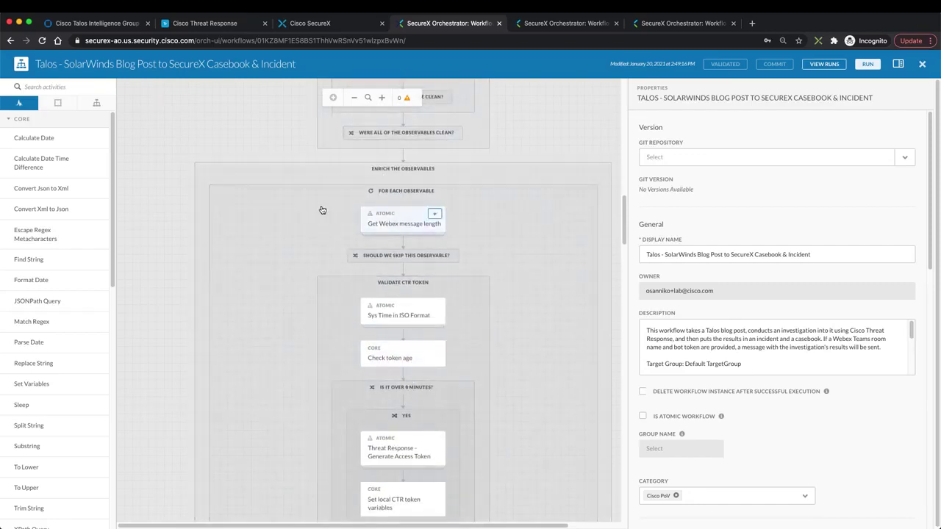
{"action": "scroll", "coordinate": [498, 441], "scroll_direction": "down", "scroll_amount": 6}
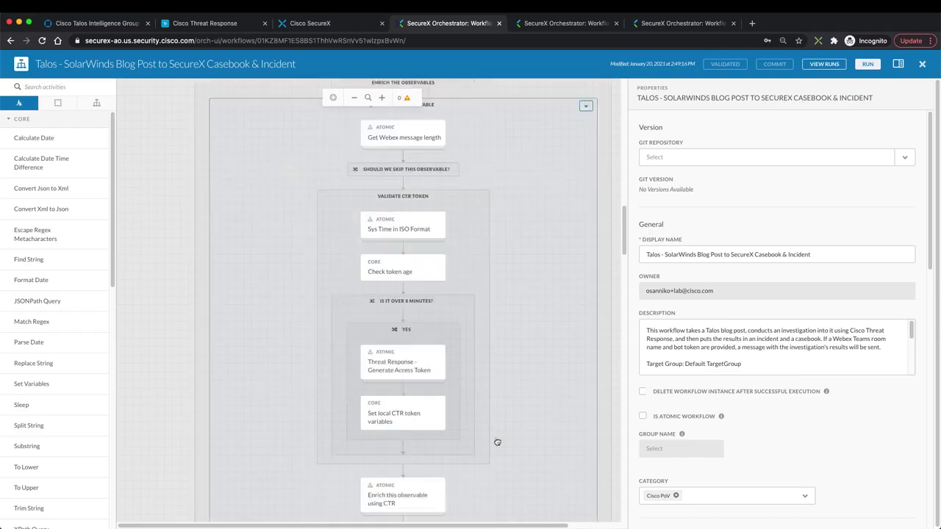
{"action": "scroll", "coordinate": [416, 434], "scroll_direction": "down", "scroll_amount": 12}
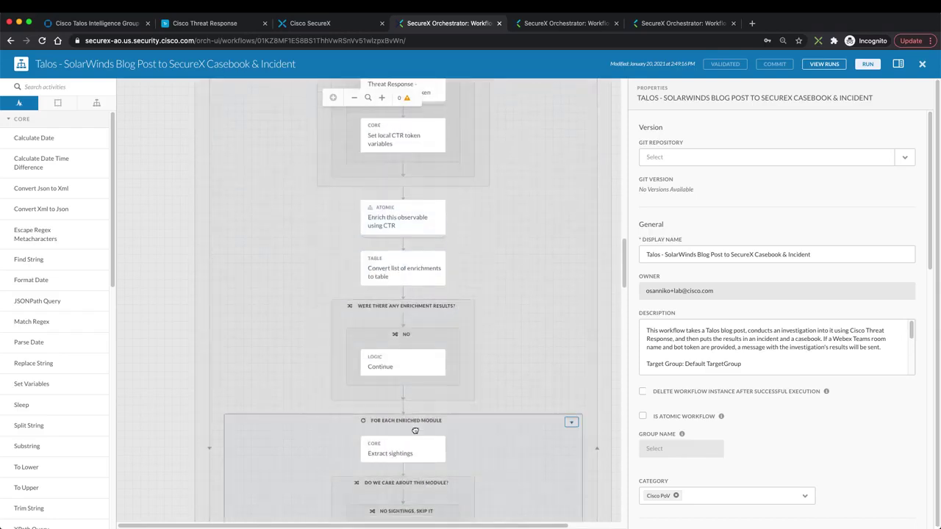
{"action": "scroll", "coordinate": [416, 434], "scroll_direction": "down", "scroll_amount": 10}
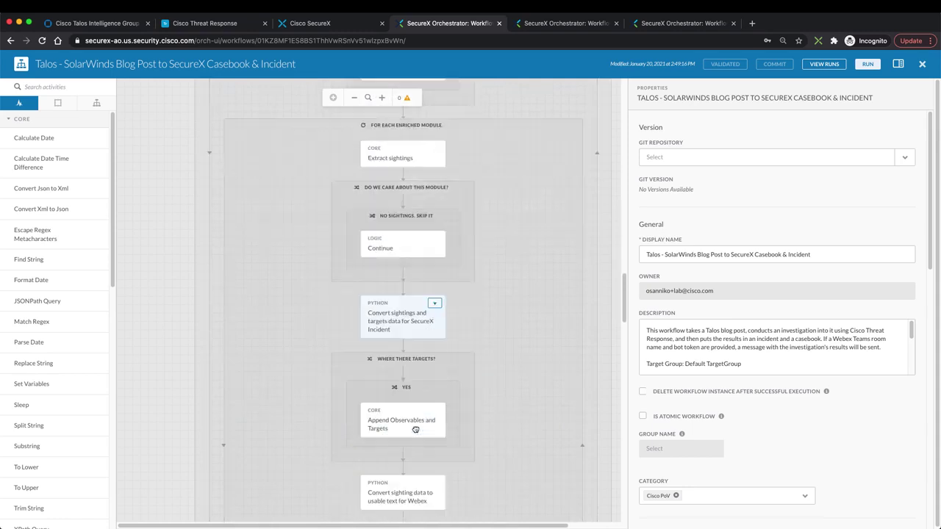
{"action": "scroll", "coordinate": [416, 430], "scroll_direction": "down", "scroll_amount": 7}
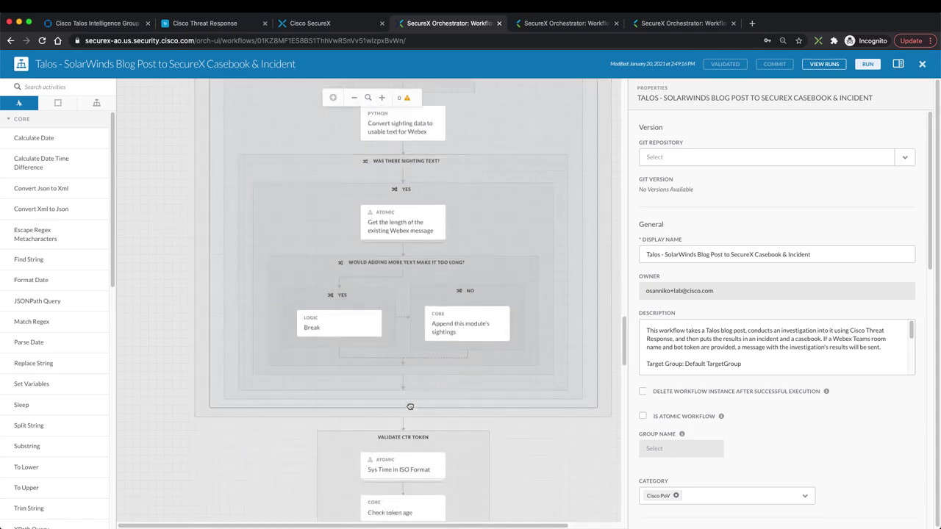
{"action": "scroll", "coordinate": [411, 422], "scroll_direction": "down", "scroll_amount": 1}
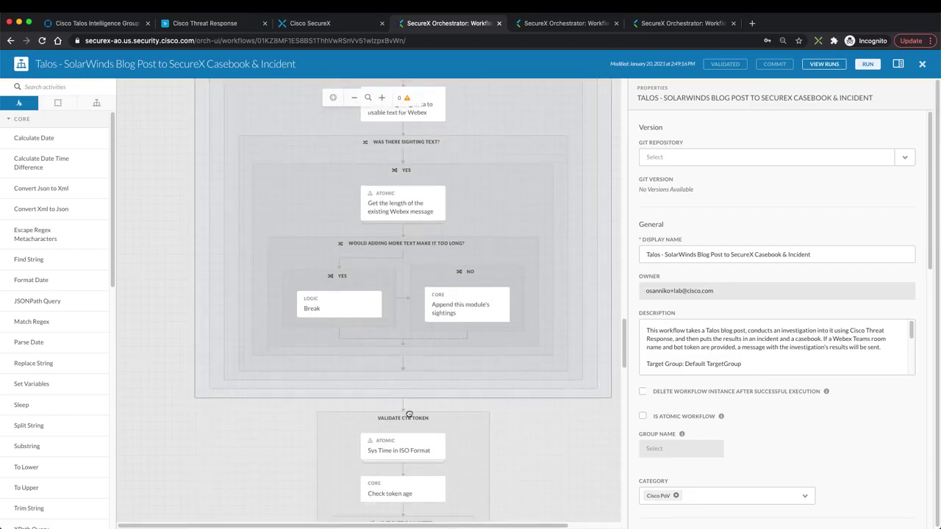
{"action": "scroll", "coordinate": [435, 432], "scroll_direction": "down", "scroll_amount": 14}
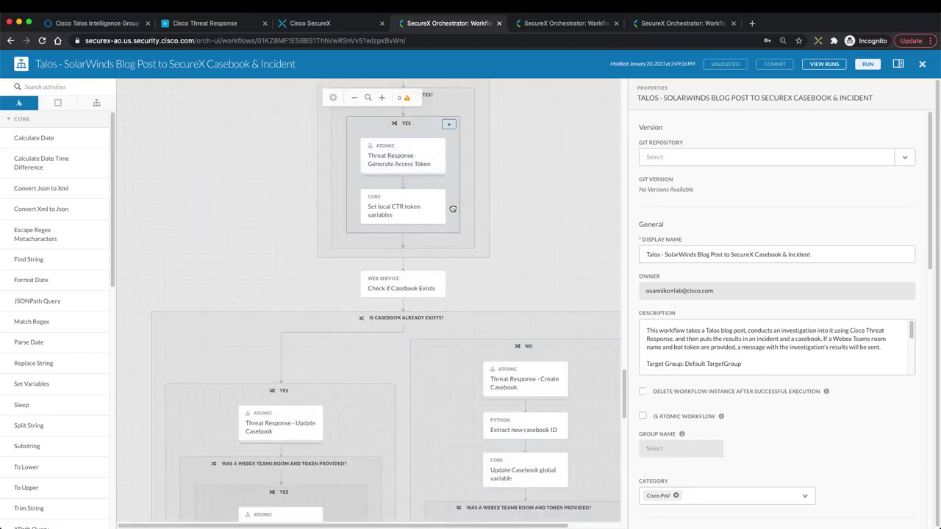
{"action": "scroll", "coordinate": [427, 341], "scroll_direction": "down", "scroll_amount": 4}
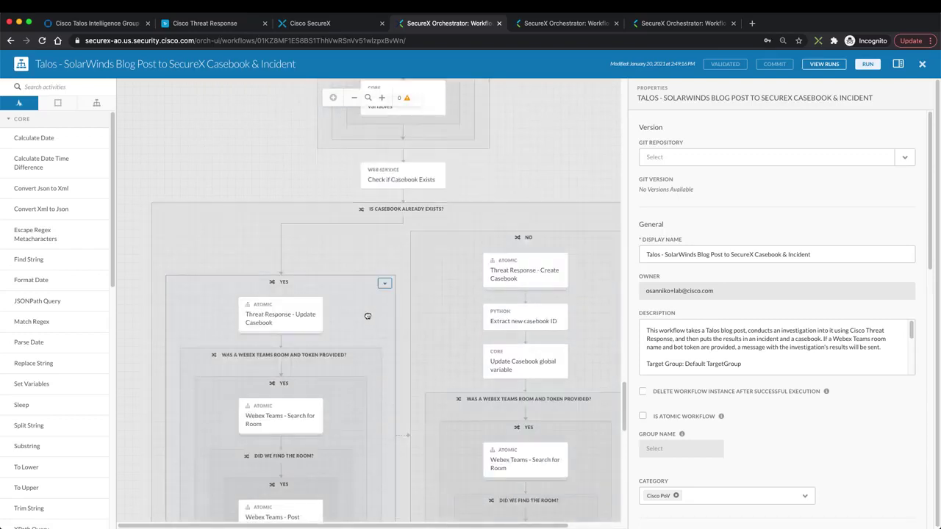
{"action": "scroll", "coordinate": [413, 296], "scroll_direction": "down", "scroll_amount": 3}
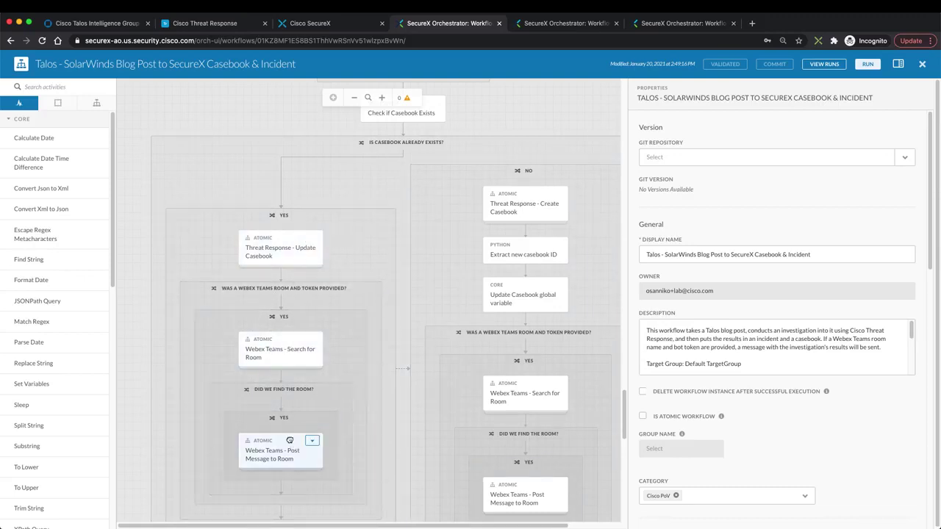
{"action": "scroll", "coordinate": [290, 440], "scroll_direction": "down", "scroll_amount": 2}
{"action": "scroll", "coordinate": [290, 437], "scroll_direction": "down", "scroll_amount": 3}
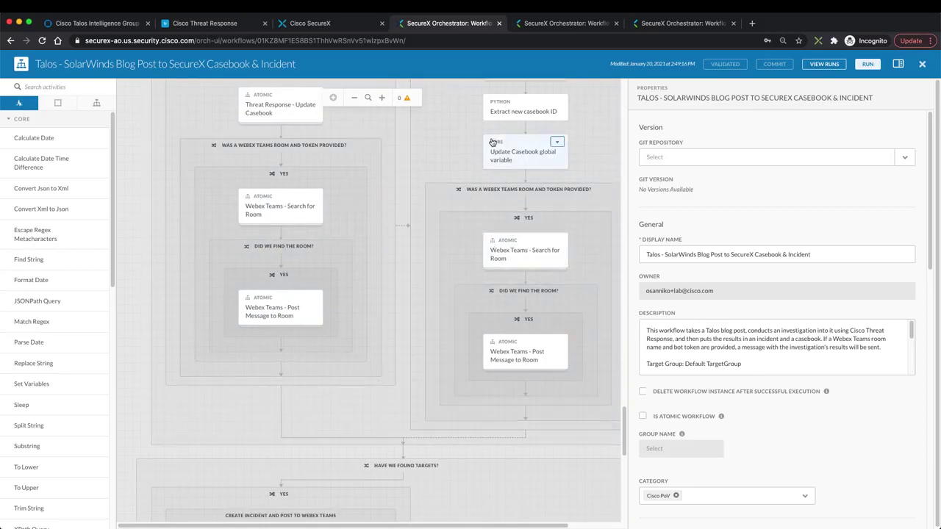
{"action": "scroll", "coordinate": [498, 212], "scroll_direction": "up", "scroll_amount": 2}
{"action": "scroll", "coordinate": [499, 214], "scroll_direction": "up", "scroll_amount": 1}
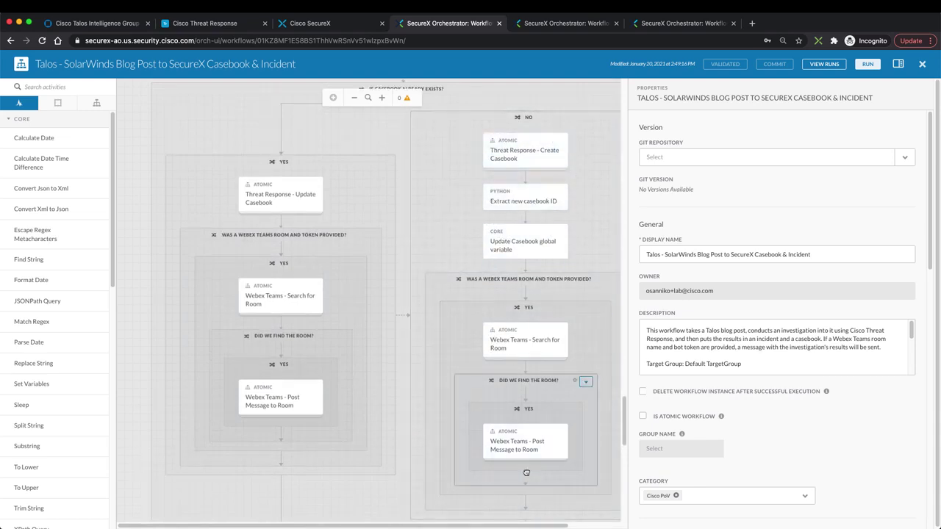
{"action": "scroll", "coordinate": [529, 386], "scroll_direction": "down", "scroll_amount": 9}
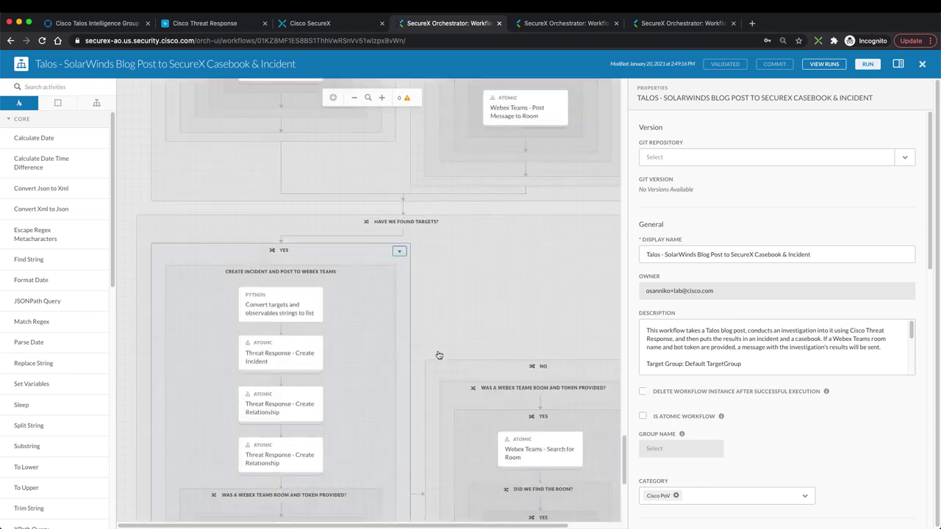
{"action": "scroll", "coordinate": [436, 329], "scroll_direction": "down", "scroll_amount": 1}
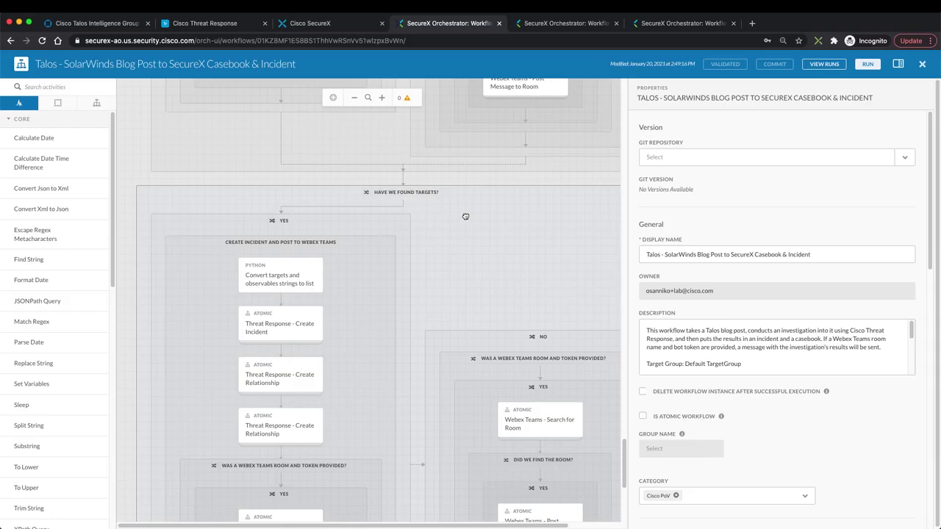
{"action": "scroll", "coordinate": [461, 263], "scroll_direction": "down", "scroll_amount": 2}
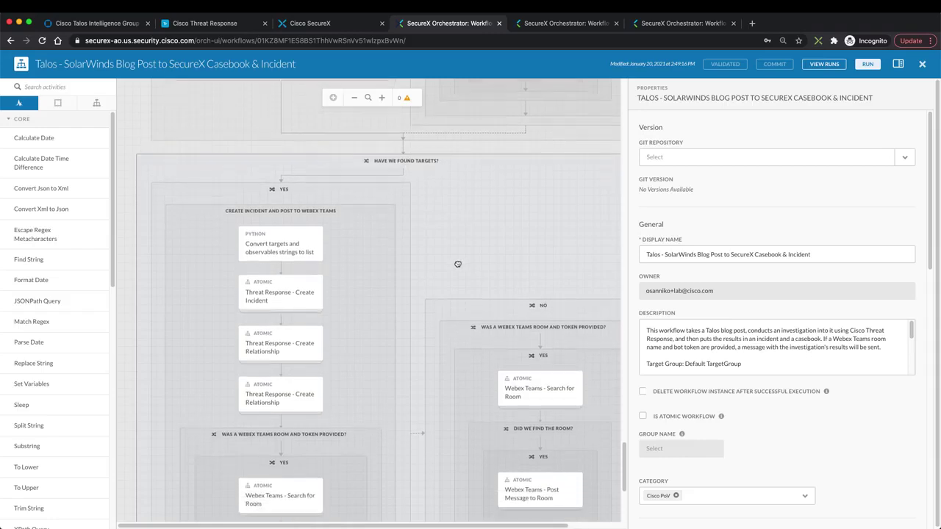
{"action": "scroll", "coordinate": [458, 264], "scroll_direction": "down", "scroll_amount": 2}
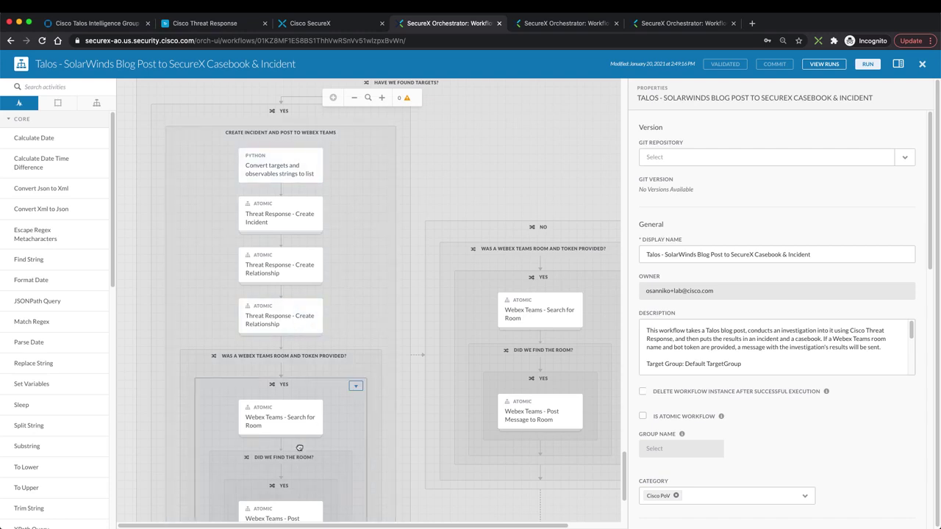
{"action": "scroll", "coordinate": [299, 447], "scroll_direction": "down", "scroll_amount": 2}
{"action": "scroll", "coordinate": [299, 448], "scroll_direction": "down", "scroll_amount": 2}
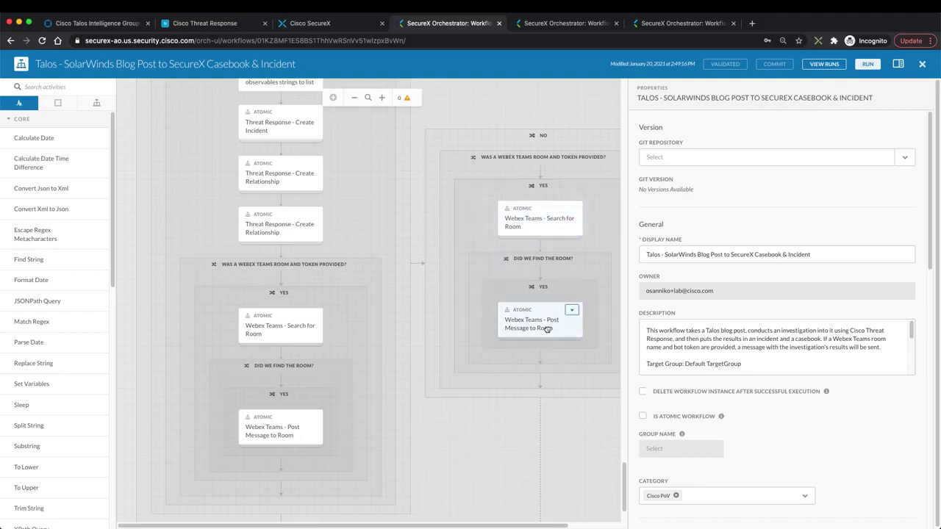
{"action": "scroll", "coordinate": [547, 329], "scroll_direction": "down", "scroll_amount": 3}
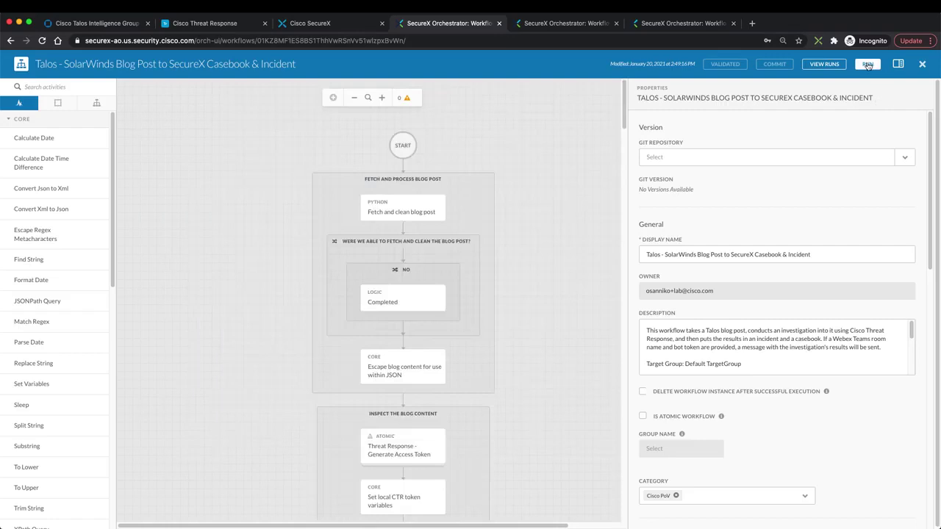
Bring up the workflow's run inputs and check the SolarWinds blog post URL and Webex room fields.
{"action": "left_click", "coordinate": [867, 64]}
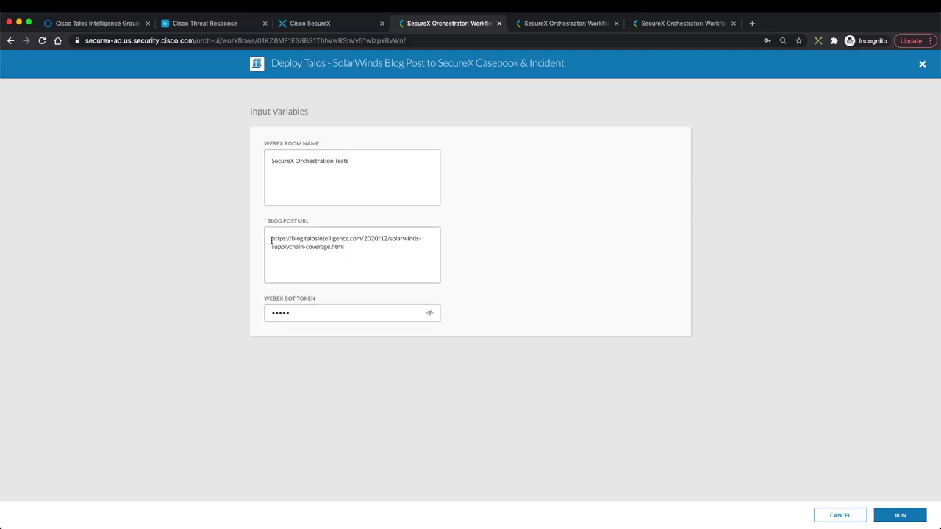
{"action": "left_click_drag", "start_coordinate": [271, 241], "coordinate": [340, 250]}
{"action": "left_click", "coordinate": [345, 246]}
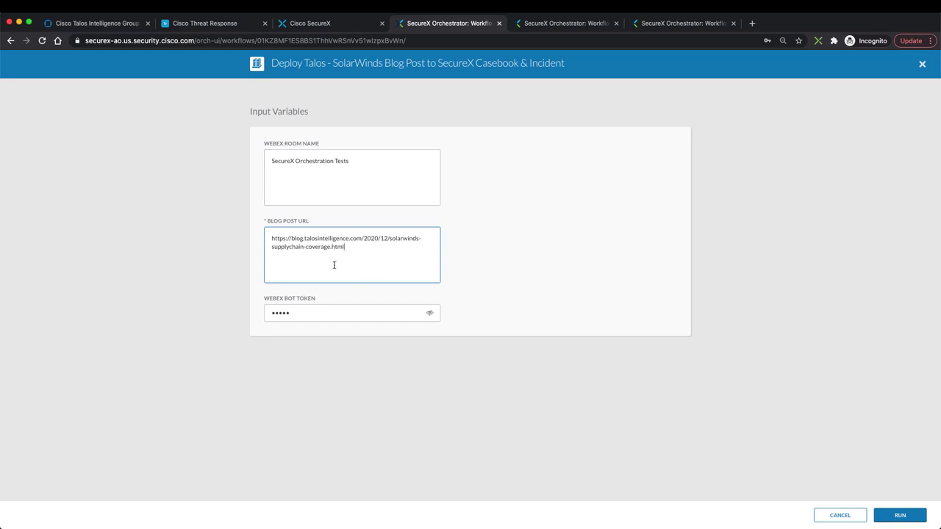
{"action": "left_click_drag", "start_coordinate": [272, 239], "coordinate": [351, 245]}
{"action": "left_click", "coordinate": [341, 252]}
Start the run and follow the canvas as it fetches the blog post and extracts 55 observables.
{"action": "left_click", "coordinate": [900, 514]}
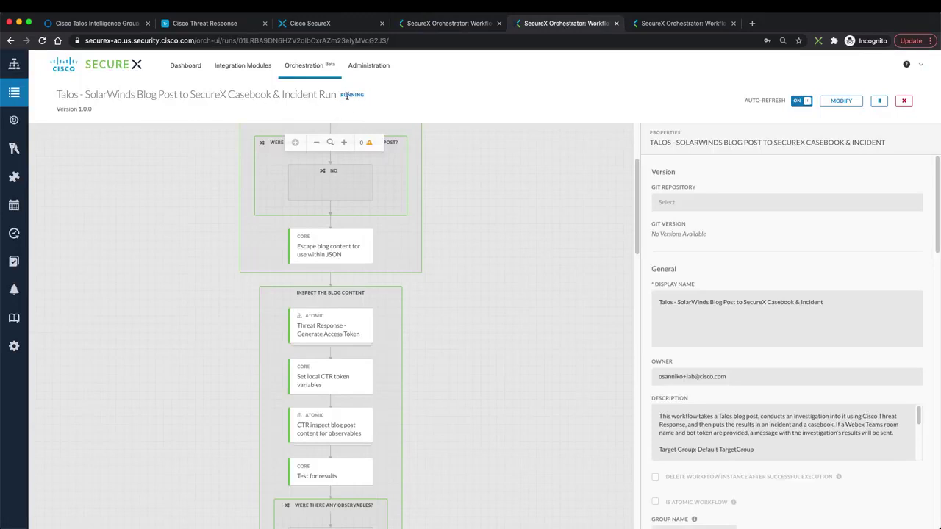
{"action": "scroll", "coordinate": [360, 127], "scroll_direction": "up", "scroll_amount": 3}
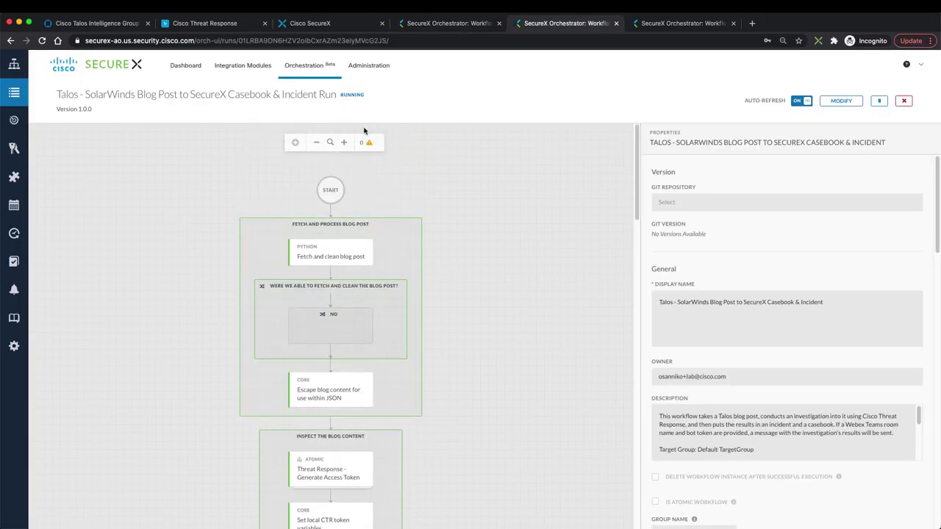
{"action": "scroll", "coordinate": [368, 454], "scroll_direction": "down", "scroll_amount": 9}
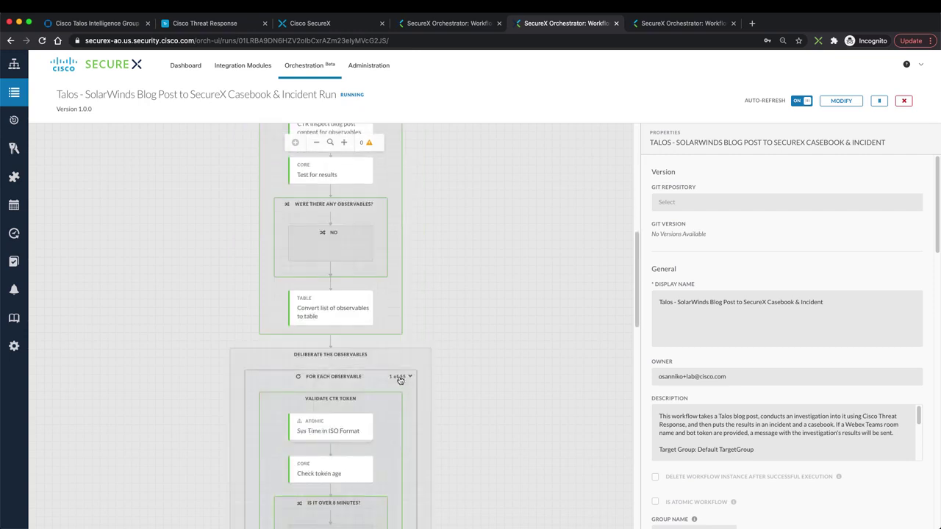
{"action": "scroll", "coordinate": [400, 379], "scroll_direction": "down", "scroll_amount": 1}
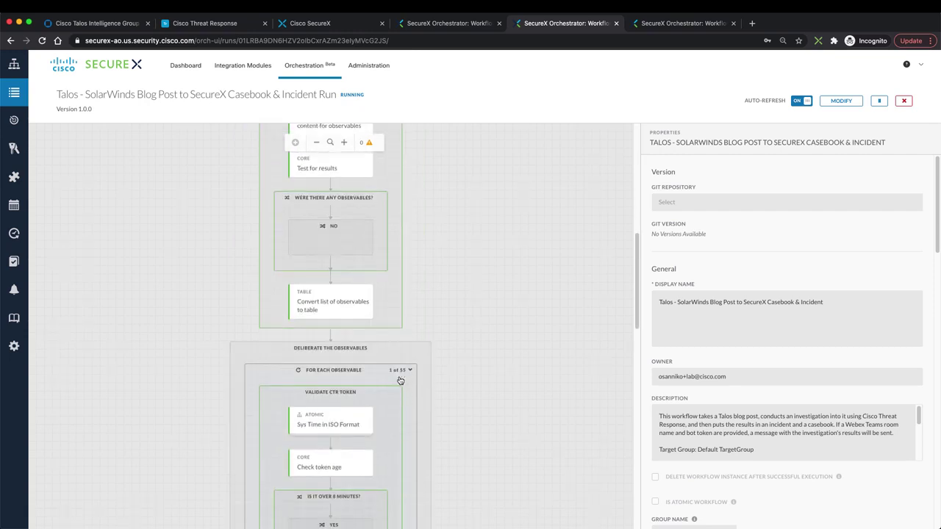
{"action": "scroll", "coordinate": [399, 379], "scroll_direction": "down", "scroll_amount": 2}
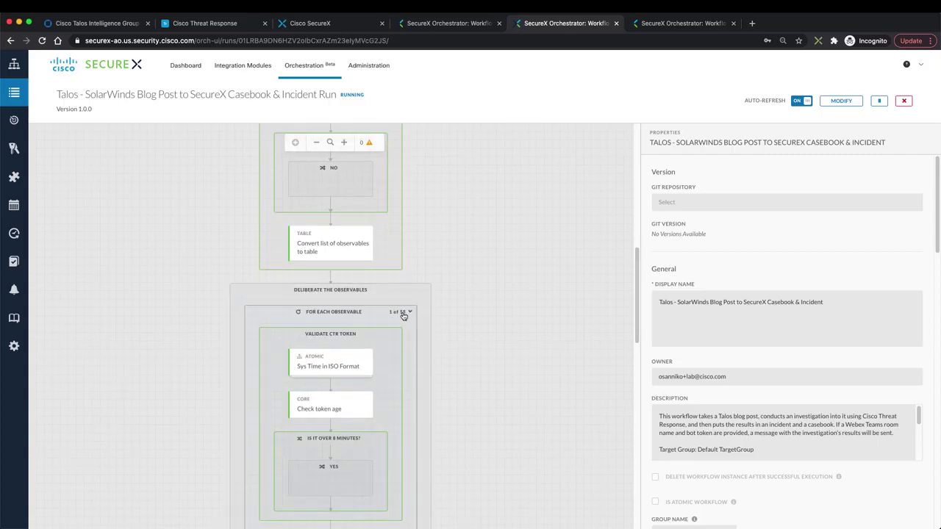
{"action": "scroll", "coordinate": [402, 314], "scroll_direction": "down", "scroll_amount": 6}
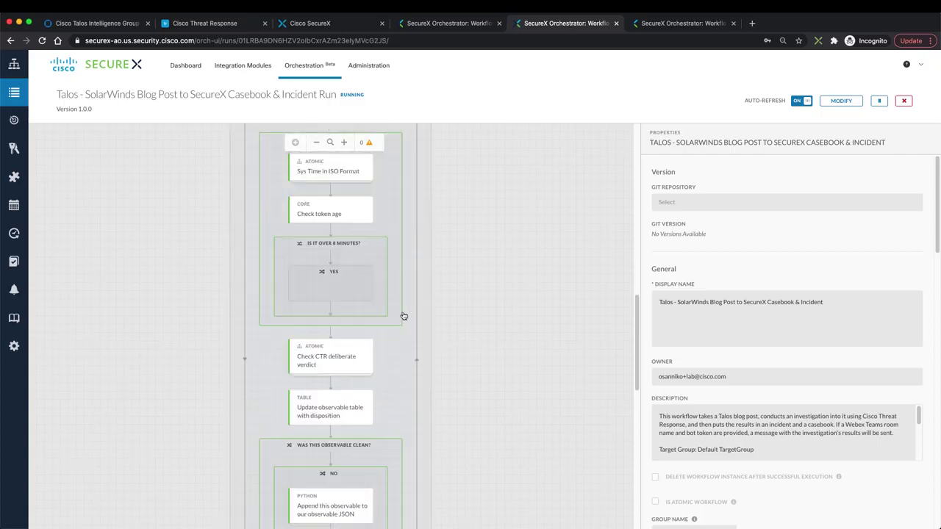
{"action": "scroll", "coordinate": [403, 316], "scroll_direction": "down", "scroll_amount": 10}
{"action": "scroll", "coordinate": [402, 316], "scroll_direction": "up", "scroll_amount": 12}
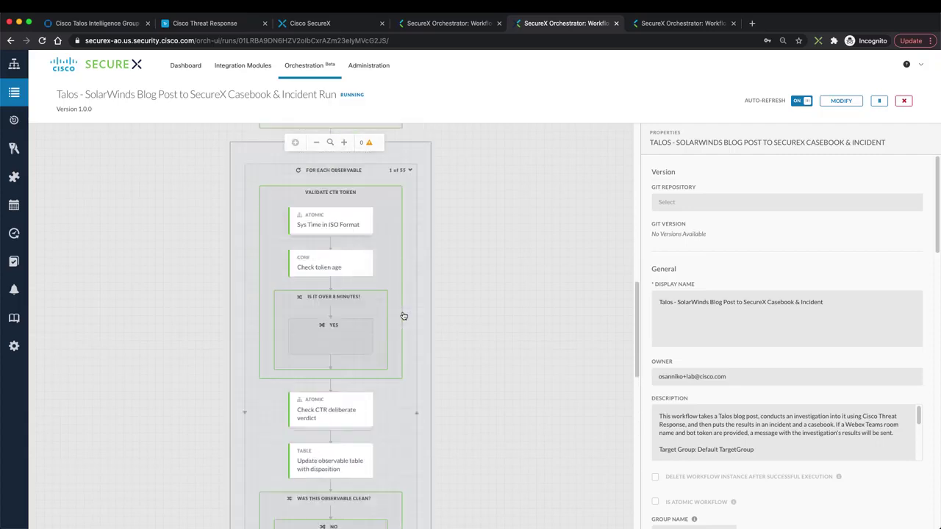
{"action": "scroll", "coordinate": [406, 314], "scroll_direction": "up", "scroll_amount": 7}
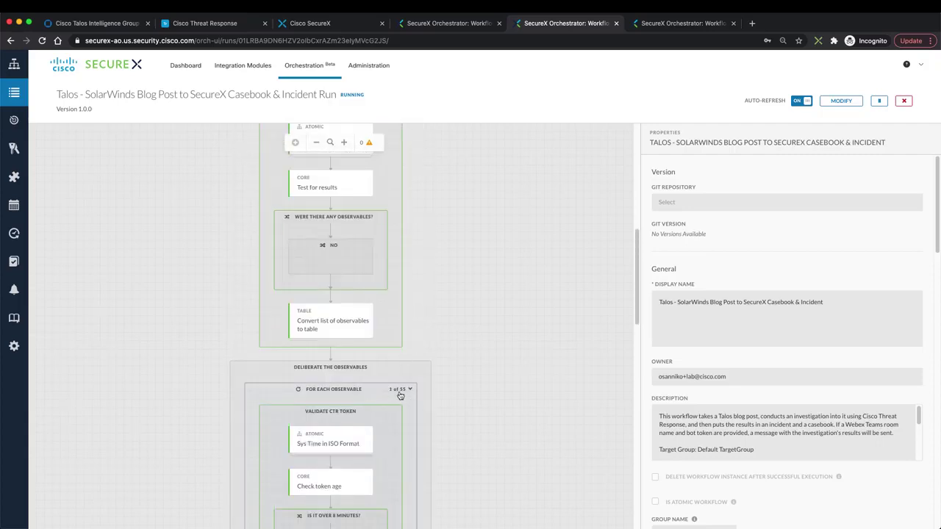
{"action": "scroll", "coordinate": [400, 397], "scroll_direction": "up", "scroll_amount": 9}
{"action": "scroll", "coordinate": [401, 396], "scroll_direction": "up", "scroll_amount": 4}
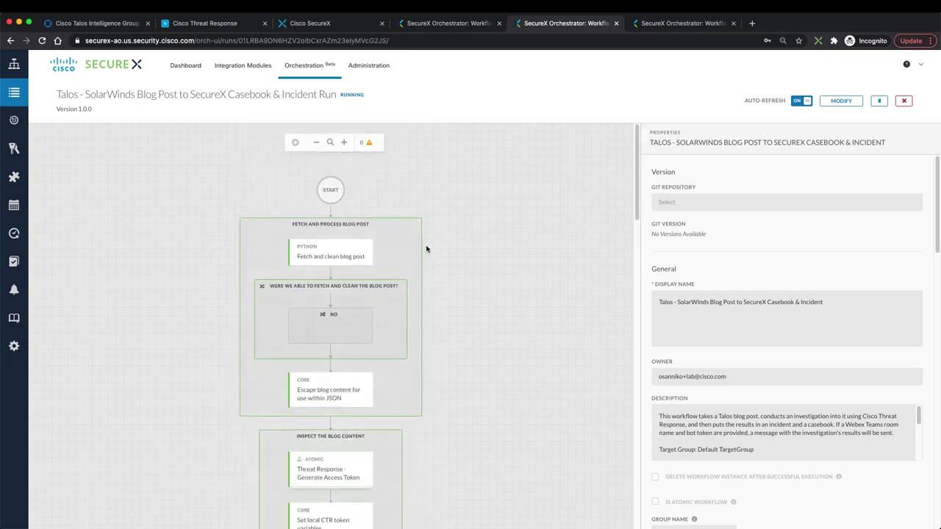
In a completed run, select Iteration 59 of the For Each Observable loop.
{"action": "left_click", "coordinate": [661, 23]}
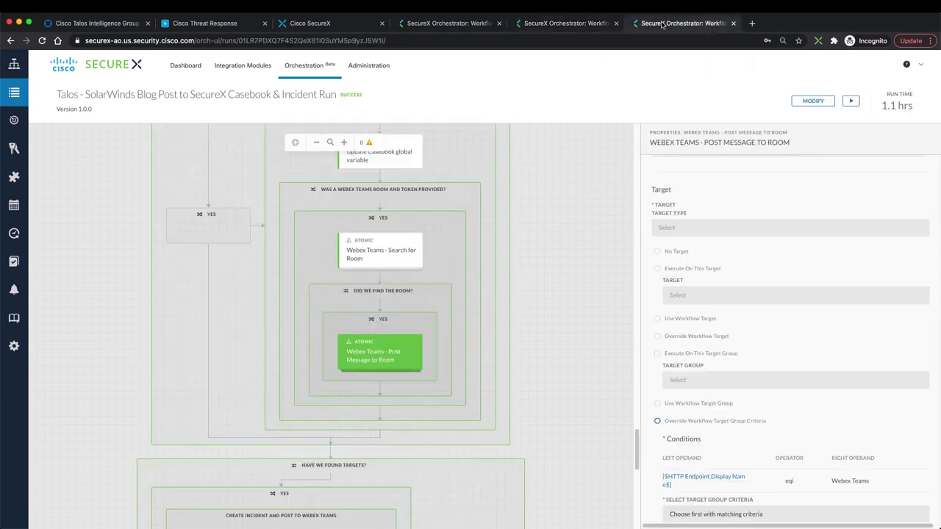
{"action": "scroll", "coordinate": [601, 456], "scroll_direction": "up", "scroll_amount": 15}
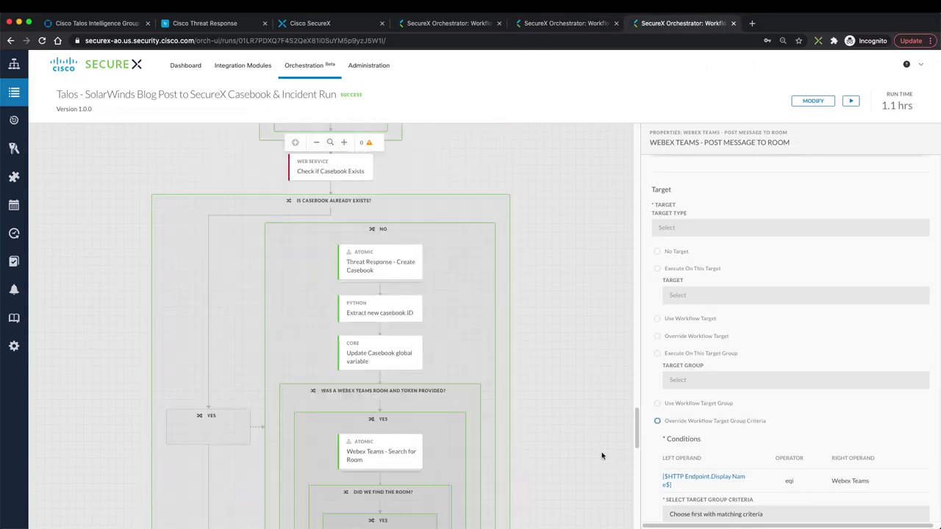
{"action": "scroll", "coordinate": [601, 456], "scroll_direction": "up", "scroll_amount": 10}
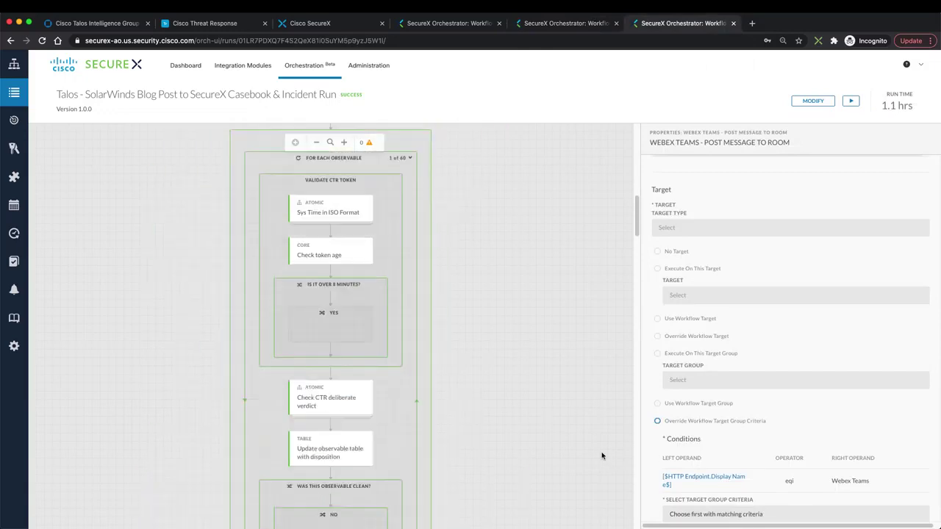
{"action": "left_click", "coordinate": [500, 226]}
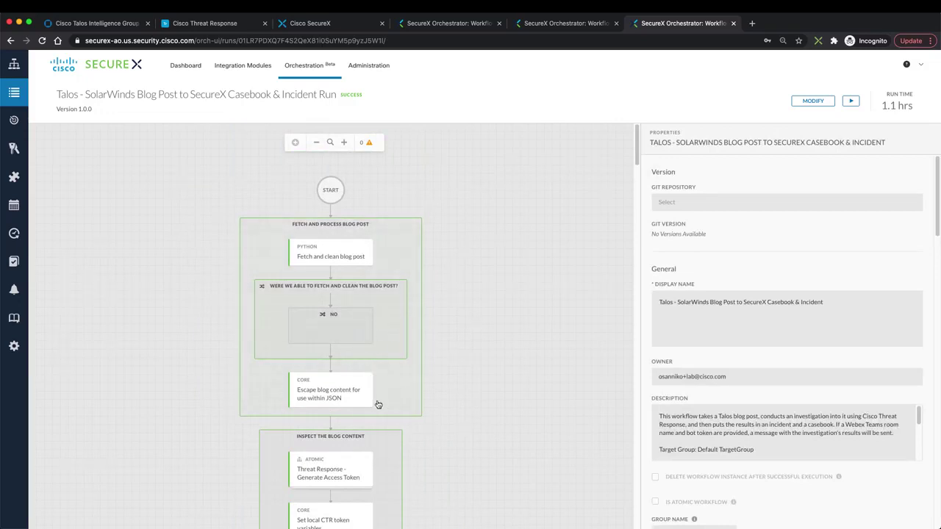
{"action": "scroll", "coordinate": [379, 404], "scroll_direction": "down", "scroll_amount": 5}
{"action": "scroll", "coordinate": [362, 413], "scroll_direction": "down", "scroll_amount": 5}
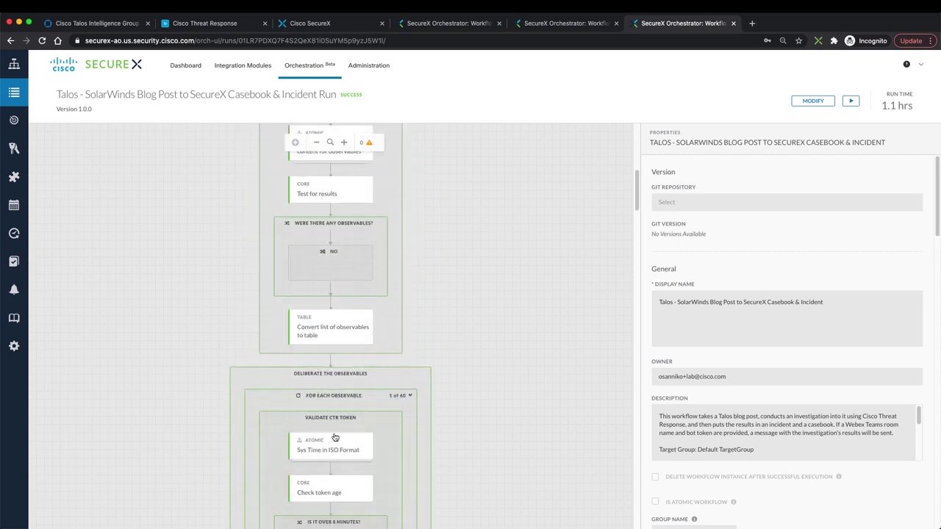
{"action": "left_click", "coordinate": [405, 283]}
{"action": "scroll", "coordinate": [398, 323], "scroll_direction": "down", "scroll_amount": 15}
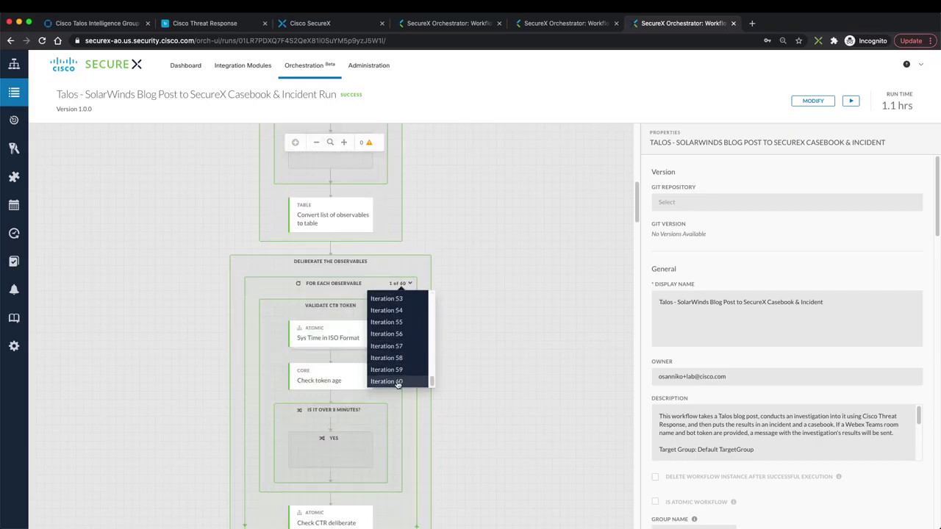
{"action": "left_click", "coordinate": [386, 369]}
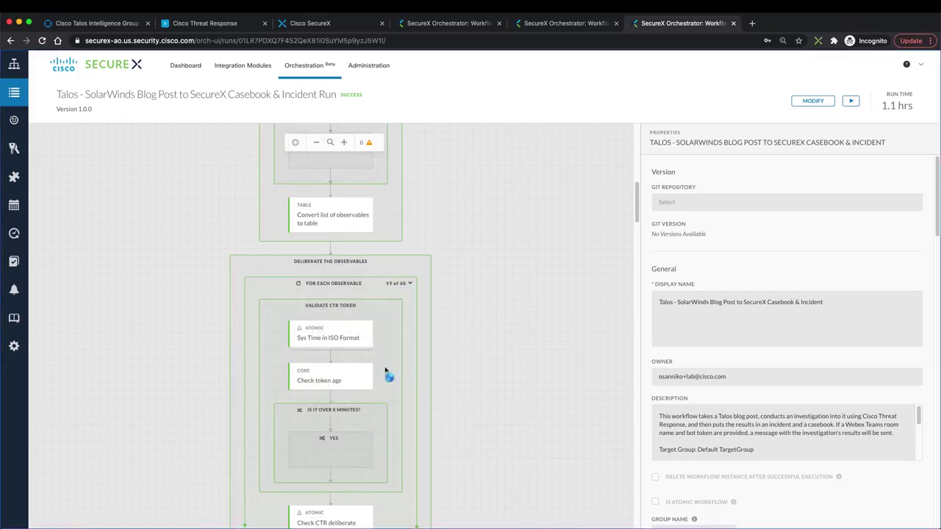
Inspect the NO branch condition and follow the run down to END, showing SUCCESS after 1.1 hrs.
{"action": "scroll", "coordinate": [361, 455], "scroll_direction": "down", "scroll_amount": 4}
{"action": "scroll", "coordinate": [360, 468], "scroll_direction": "down", "scroll_amount": 14}
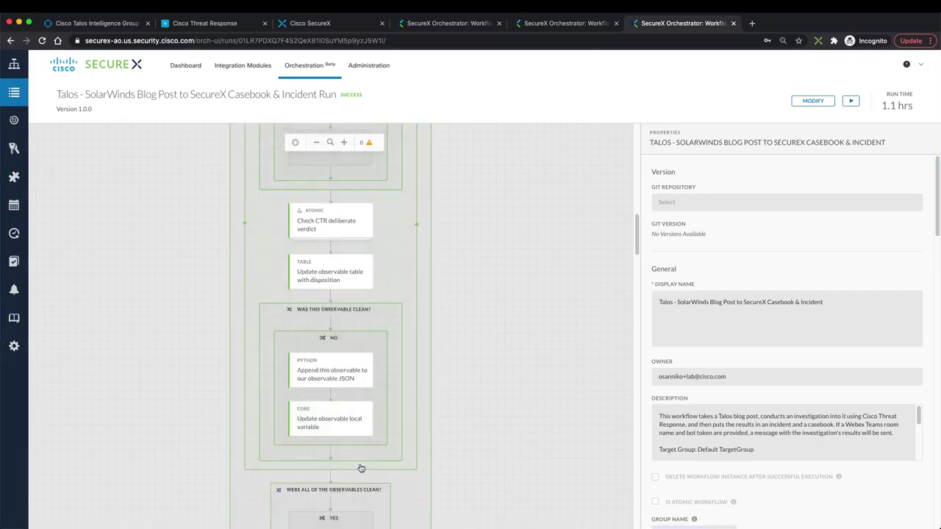
{"action": "scroll", "coordinate": [358, 461], "scroll_direction": "down", "scroll_amount": 12}
{"action": "scroll", "coordinate": [422, 443], "scroll_direction": "down", "scroll_amount": 10}
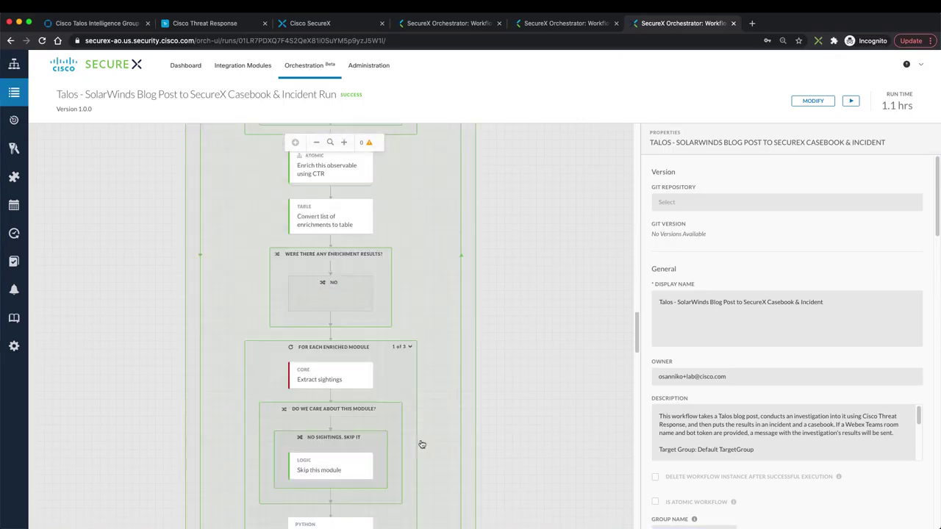
{"action": "scroll", "coordinate": [421, 443], "scroll_direction": "down", "scroll_amount": 12}
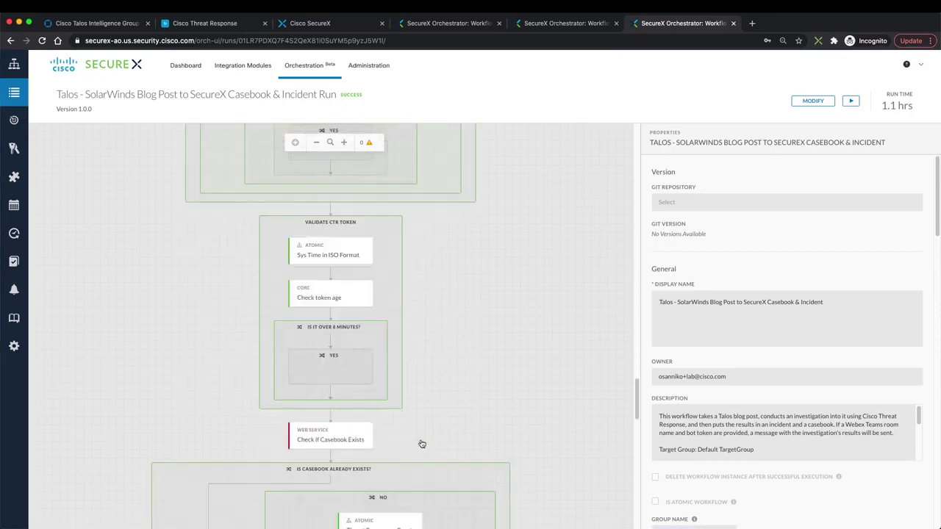
{"action": "scroll", "coordinate": [315, 422], "scroll_direction": "down", "scroll_amount": 5}
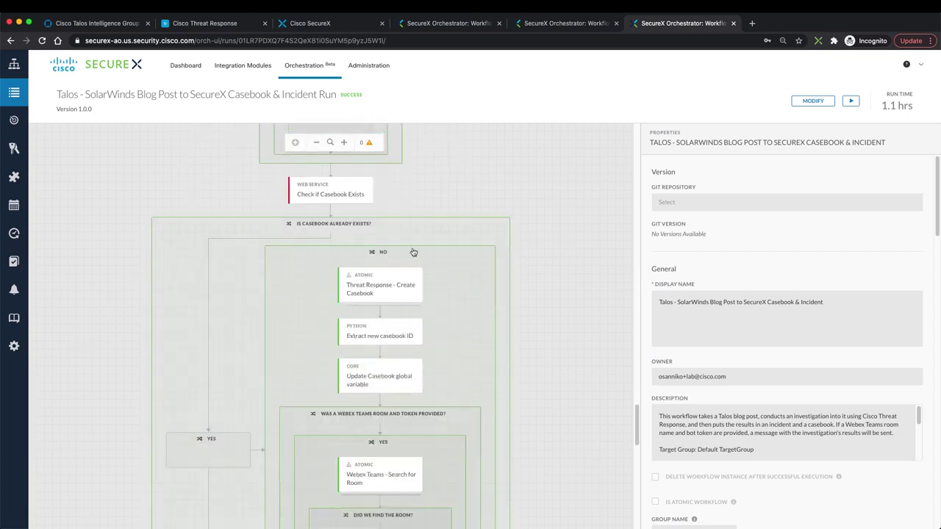
{"action": "left_click", "coordinate": [458, 273]}
{"action": "scroll", "coordinate": [441, 367], "scroll_direction": "down", "scroll_amount": 10}
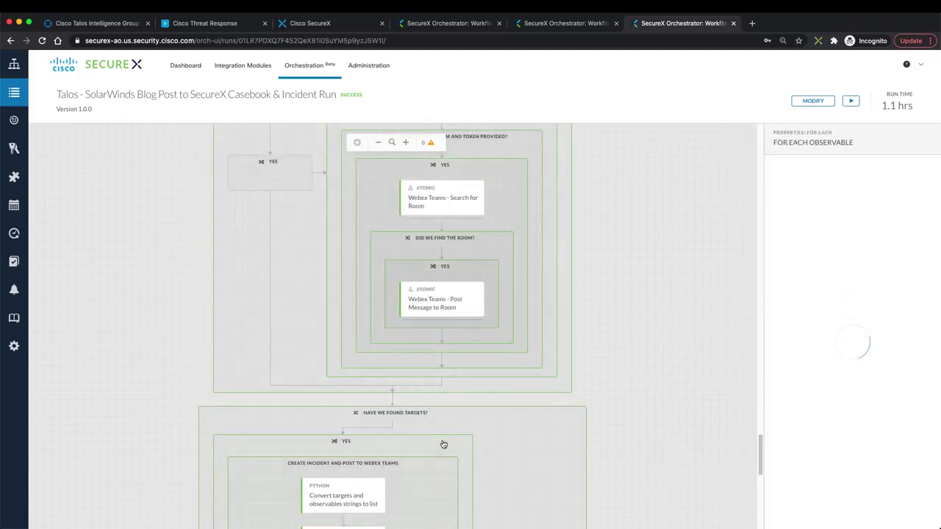
{"action": "scroll", "coordinate": [361, 313], "scroll_direction": "down", "scroll_amount": 1}
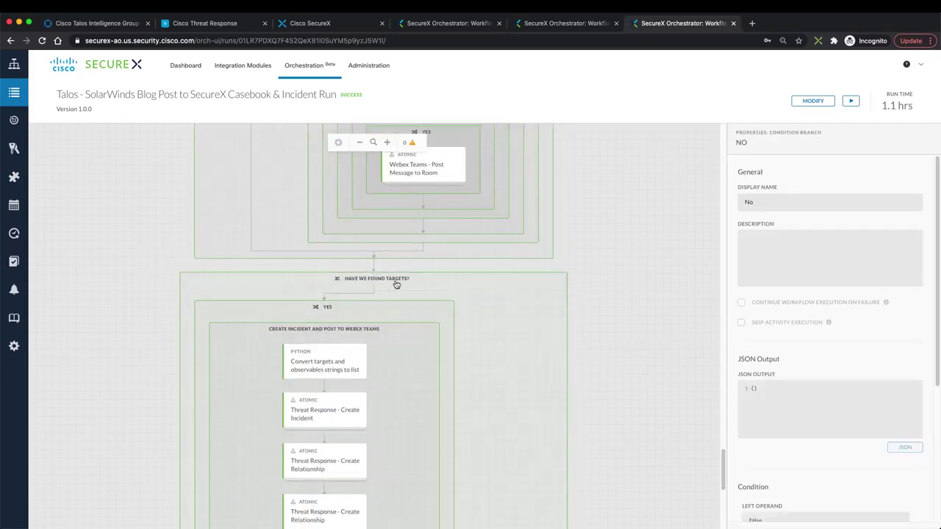
{"action": "scroll", "coordinate": [360, 398], "scroll_direction": "down", "scroll_amount": 2}
{"action": "scroll", "coordinate": [342, 350], "scroll_direction": "down", "scroll_amount": 6}
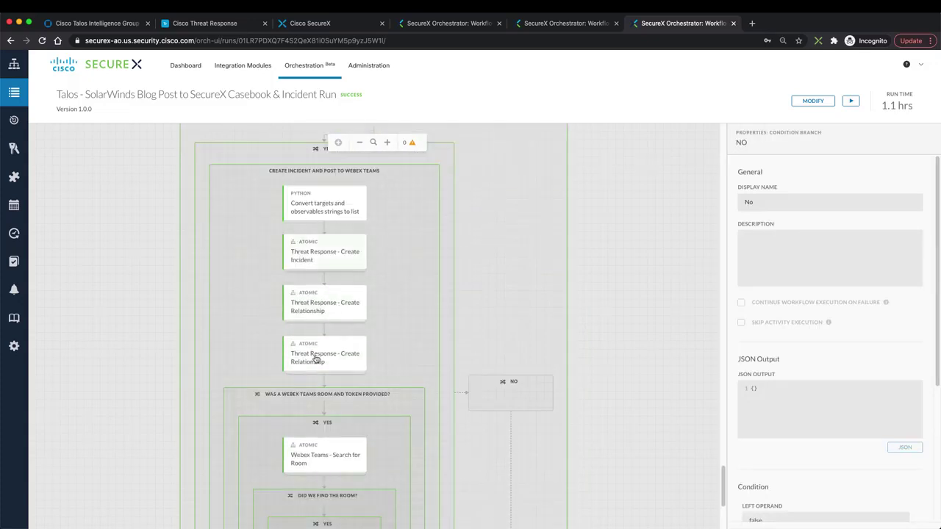
{"action": "scroll", "coordinate": [335, 455], "scroll_direction": "down", "scroll_amount": 3}
{"action": "scroll", "coordinate": [337, 474], "scroll_direction": "down", "scroll_amount": 4}
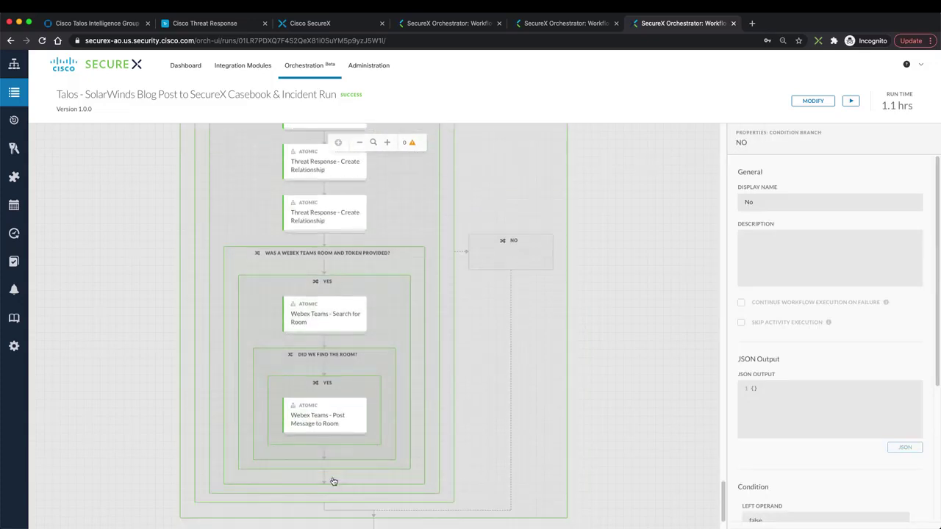
{"action": "scroll", "coordinate": [335, 472], "scroll_direction": "down", "scroll_amount": 1}
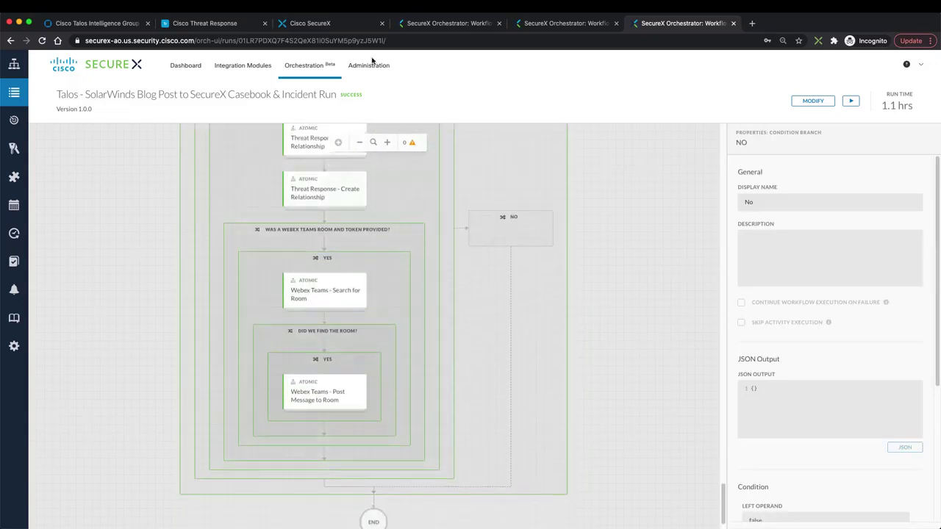
Review the SolarWinds casebook's 60 observables in the ribbon, then show the Talos SolarWinds incident.
{"action": "left_click", "coordinate": [340, 26]}
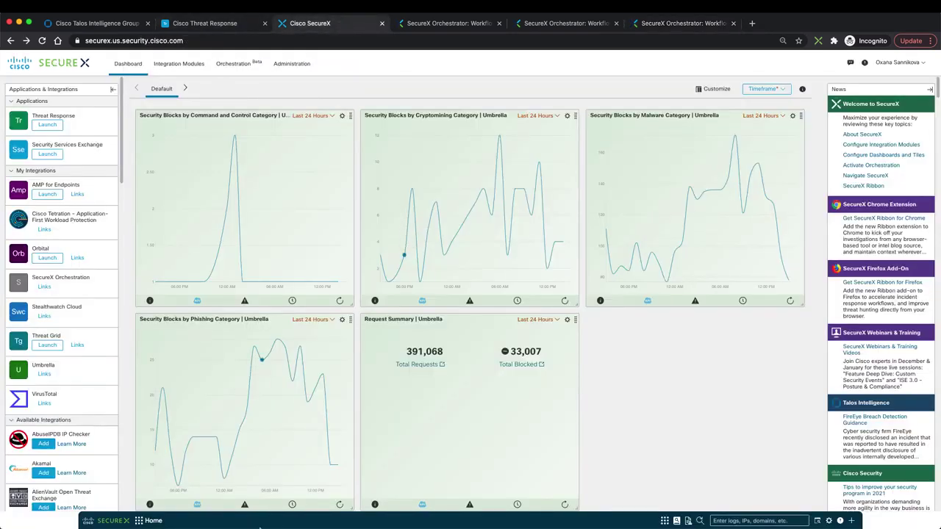
{"action": "left_click", "coordinate": [230, 523]}
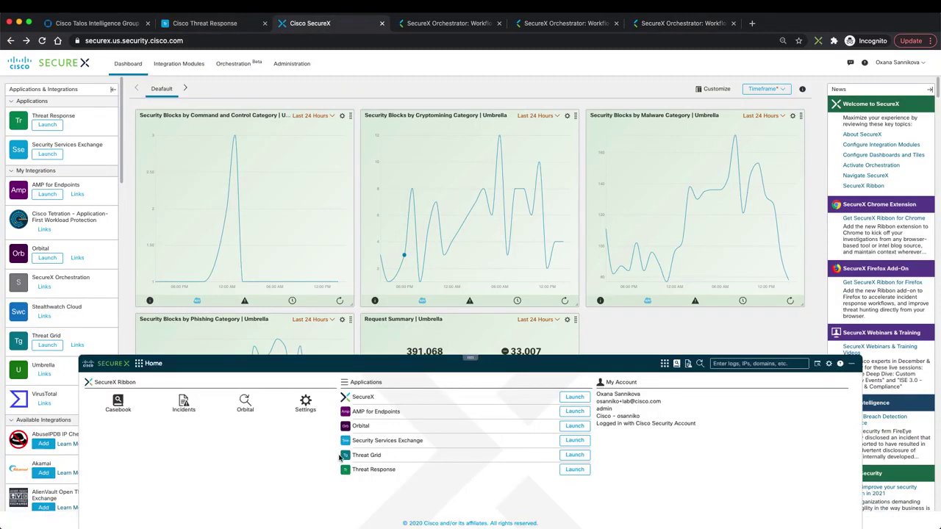
{"action": "left_click", "coordinate": [676, 365]}
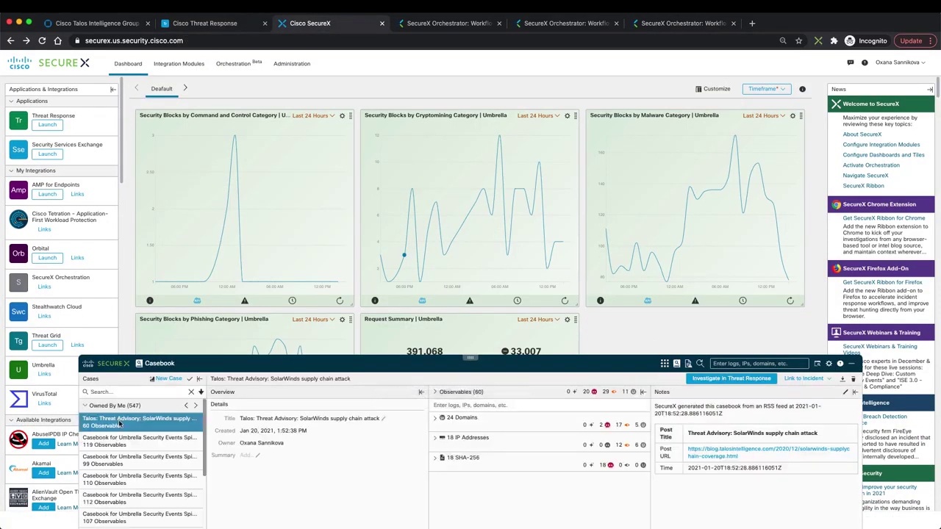
{"action": "mouse_move", "coordinate": [114, 425]}
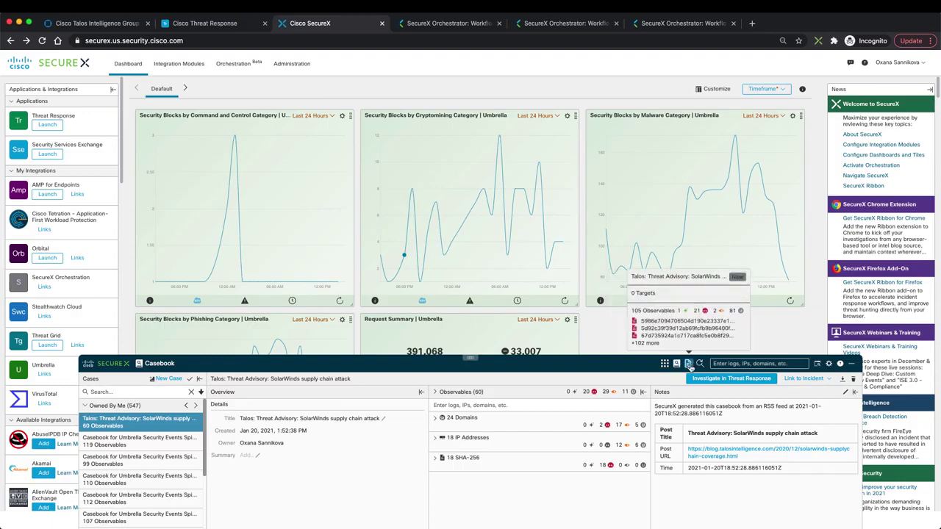
{"action": "left_click", "coordinate": [688, 363]}
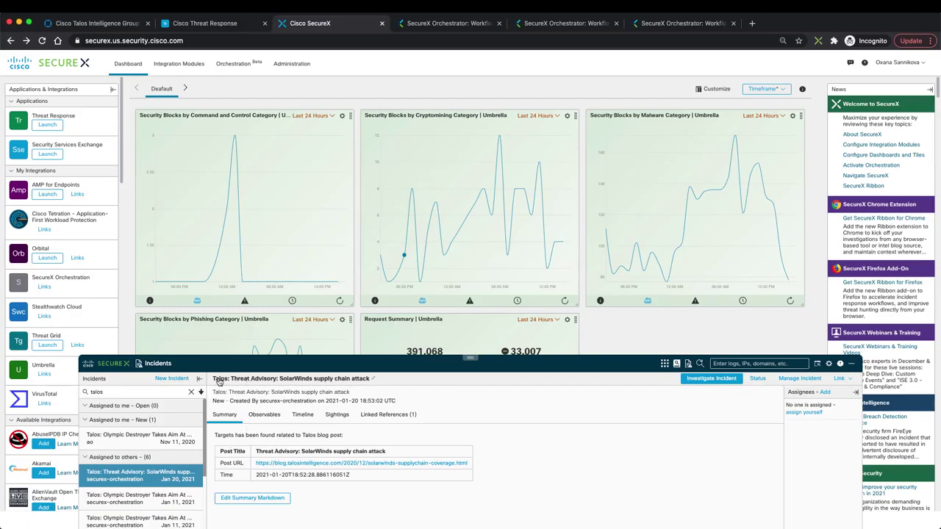
Step through the incident's Observables, Timeline, Sightings and Linked References tabs.
{"action": "left_click", "coordinate": [265, 416]}
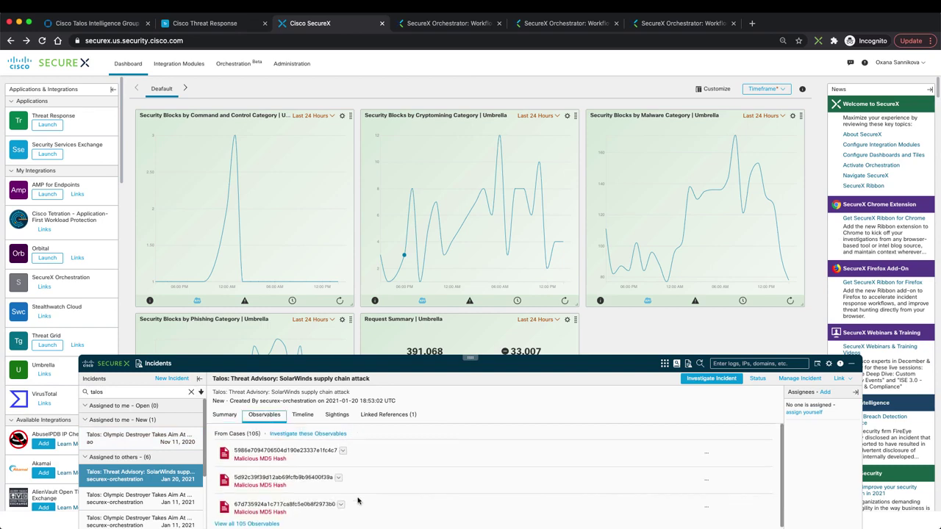
{"action": "left_click", "coordinate": [304, 416]}
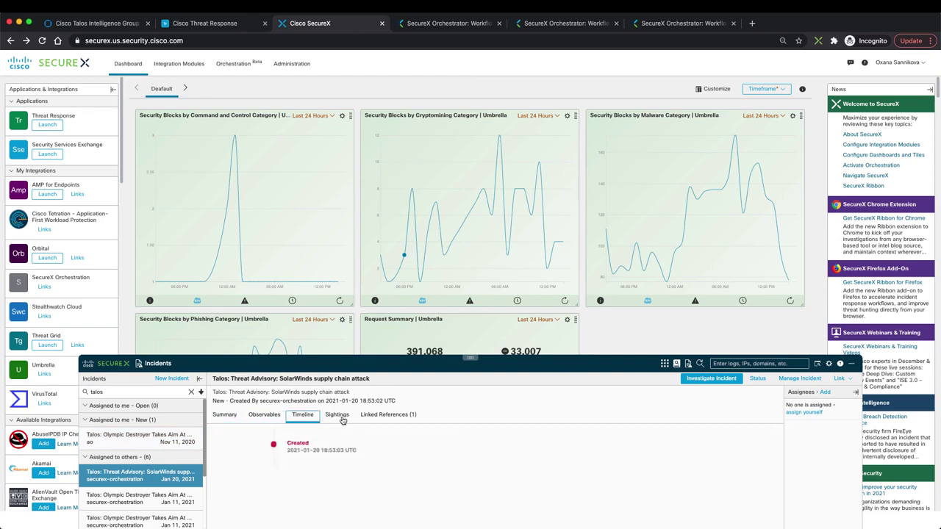
{"action": "left_click", "coordinate": [342, 419]}
{"action": "left_click", "coordinate": [374, 419]}
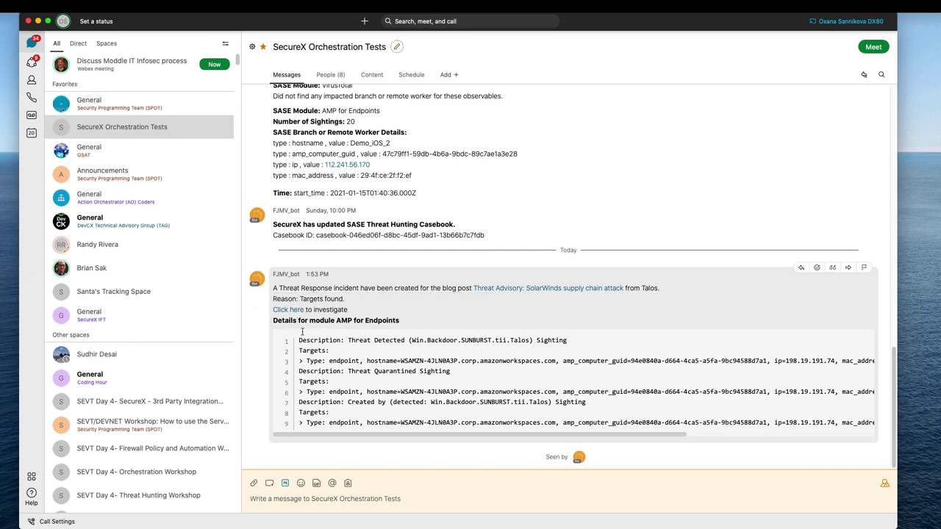
Read the Webex bot's incident alert, highlighting 'AMP for Endpoints' and scrolling its code block sideways.
{"action": "left_click", "coordinate": [343, 348]}
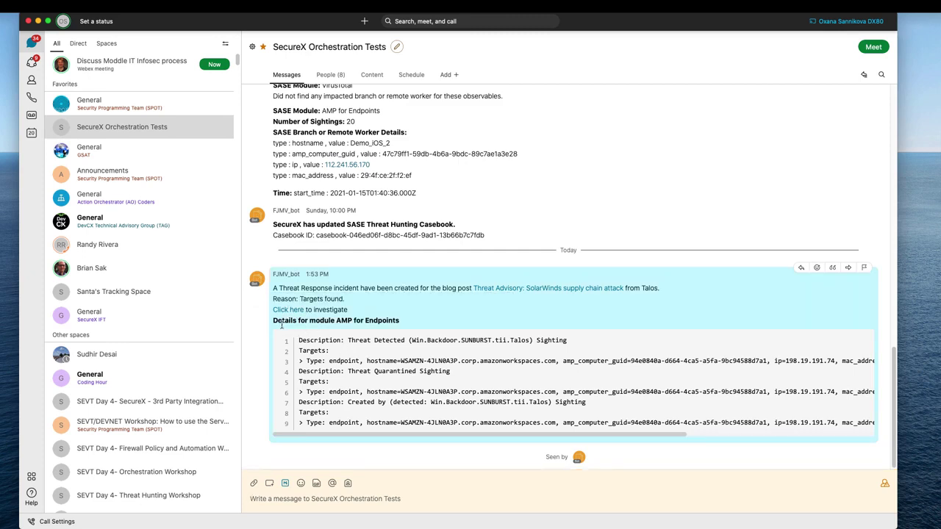
{"action": "left_click_drag", "start_coordinate": [336, 322], "coordinate": [399, 322]}
{"action": "left_click", "coordinate": [405, 346]}
{"action": "left_click_drag", "start_coordinate": [400, 436], "coordinate": [382, 436]}
Inspect the WSAMZN-4JLN0A3P target endpoint in Threat Response and check its AMP GUID pivot actions.
{"action": "mouse_move", "coordinate": [370, 523]}
{"action": "left_click", "coordinate": [743, 512]}
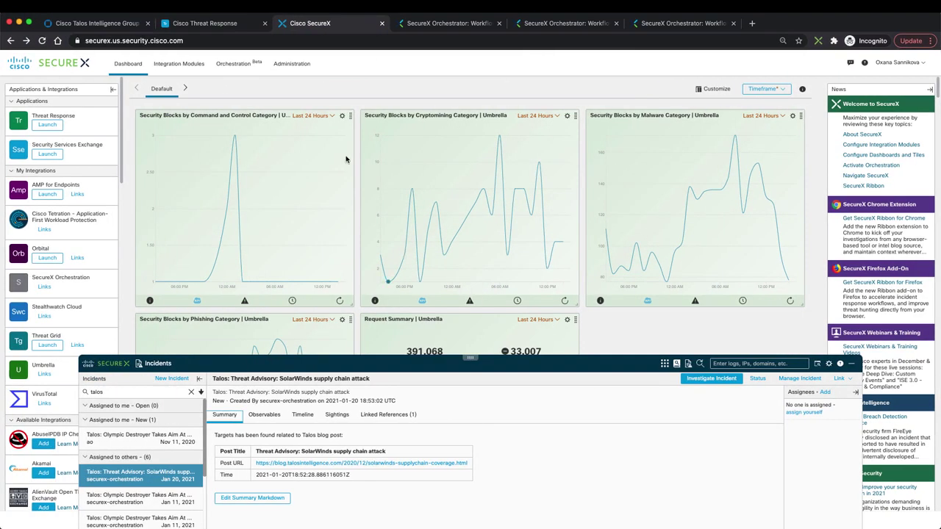
{"action": "left_click", "coordinate": [201, 26]}
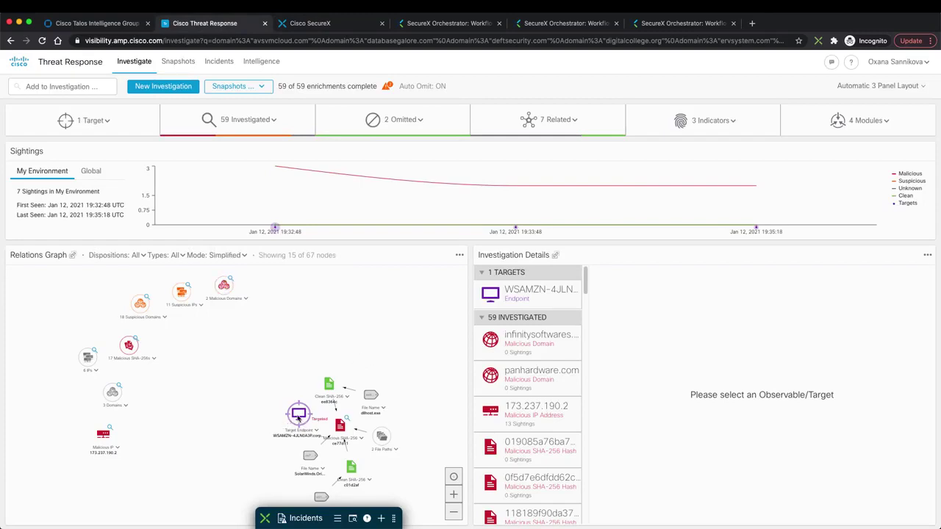
{"action": "left_click", "coordinate": [298, 420]}
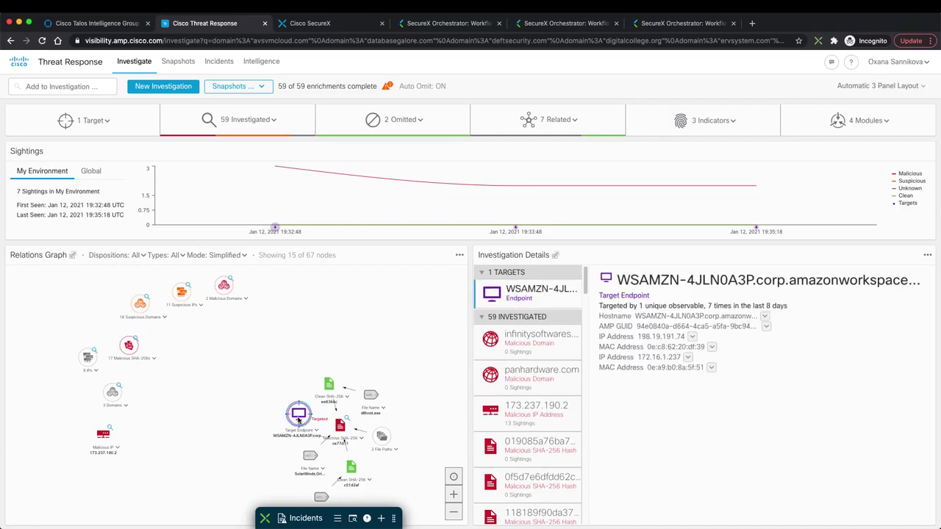
{"action": "left_click_drag", "start_coordinate": [298, 419], "coordinate": [293, 377]}
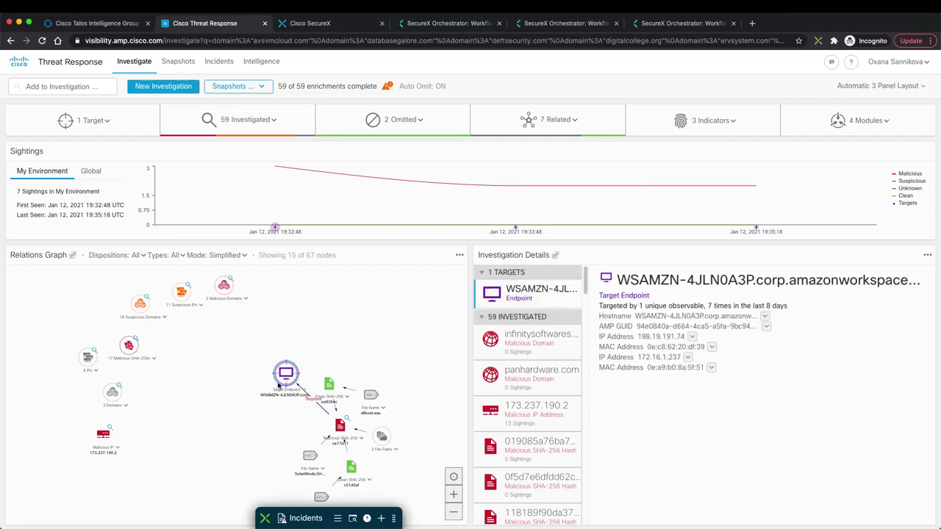
{"action": "left_click", "coordinate": [766, 326]}
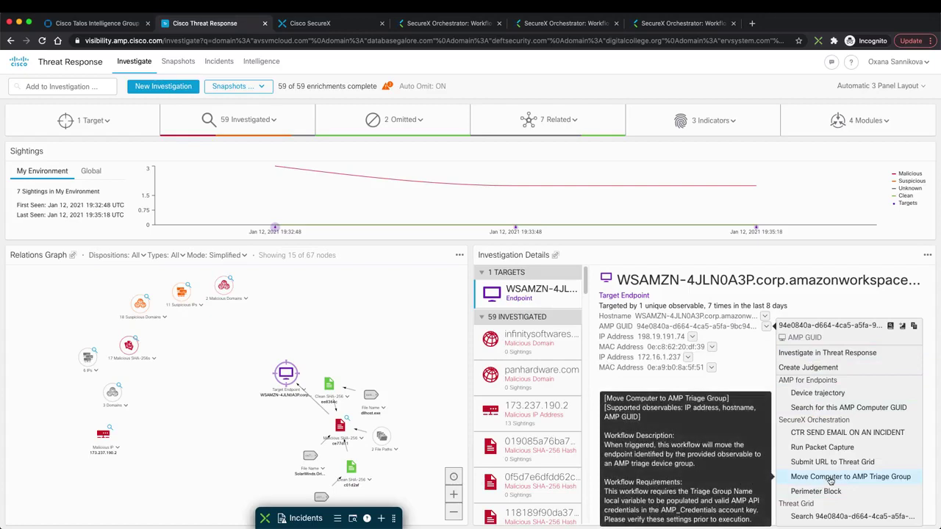
{"action": "left_click", "coordinate": [726, 325]}
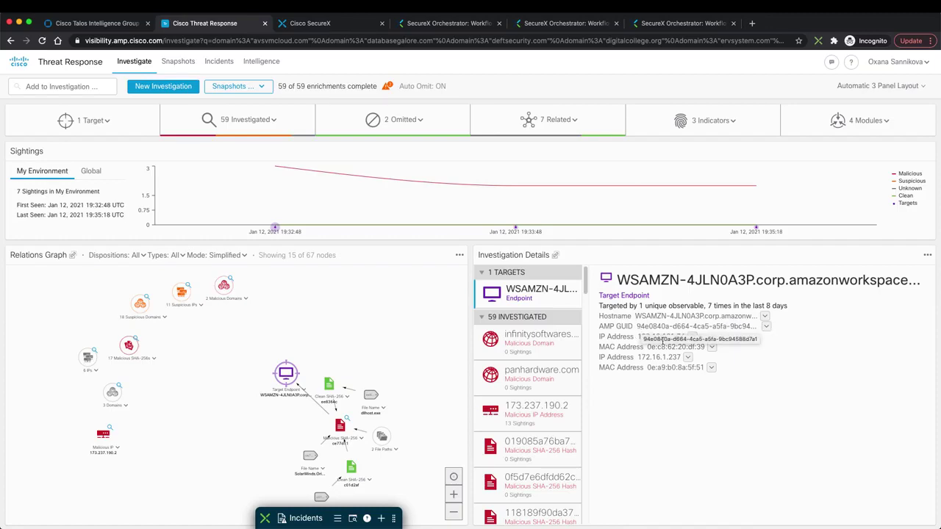
Dismiss the Talos - SolarWinds workflow's run form without starting it, returning to the editor.
{"action": "left_click", "coordinate": [441, 26]}
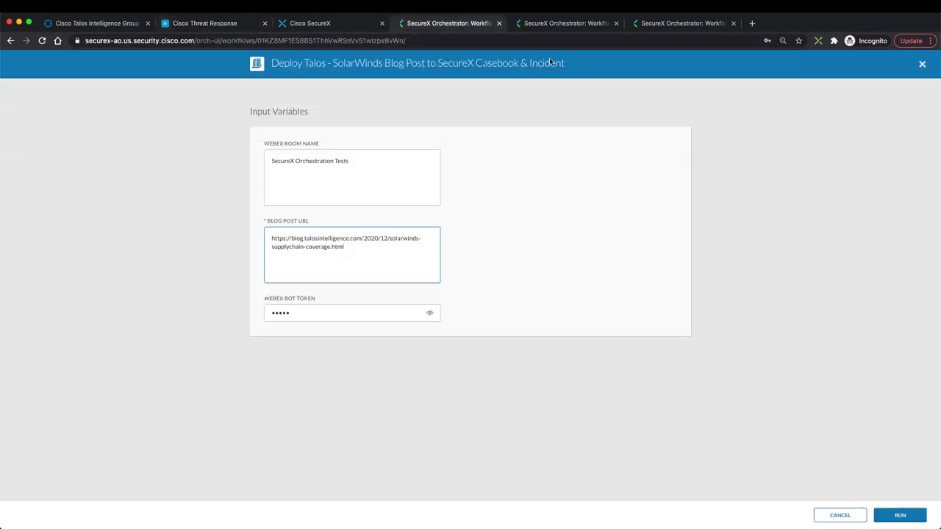
{"action": "left_click", "coordinate": [830, 513]}
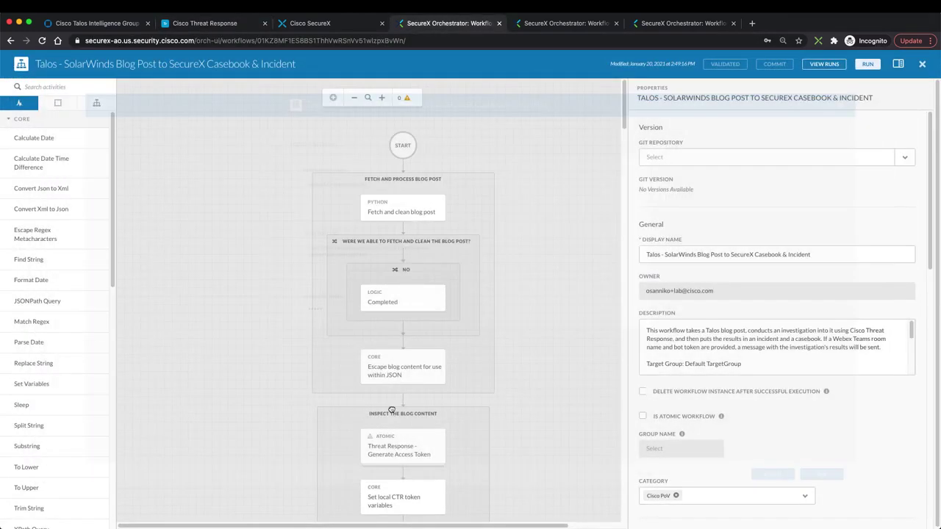